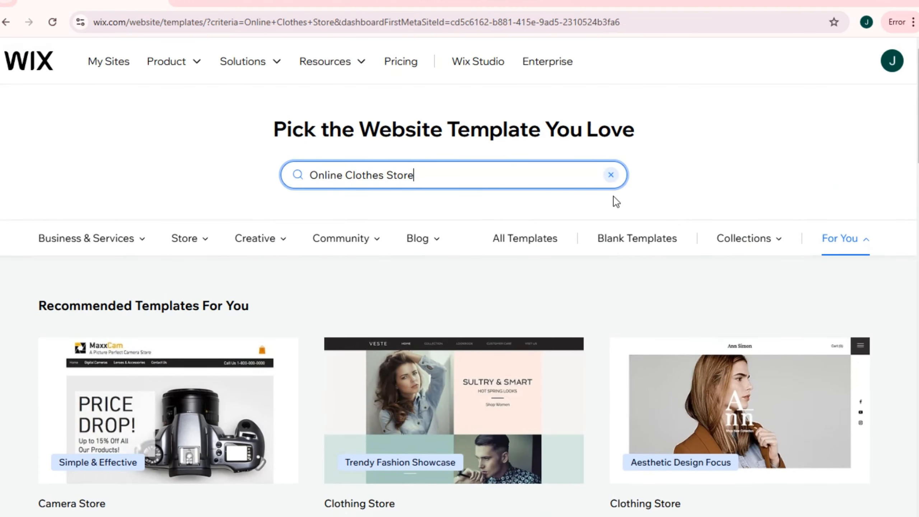
- Search the website templates for "Online Clothes Store" and open the Funky Tees T-Shirt Store template for editing
key(Return)
scroll(505, 188, down, 1)
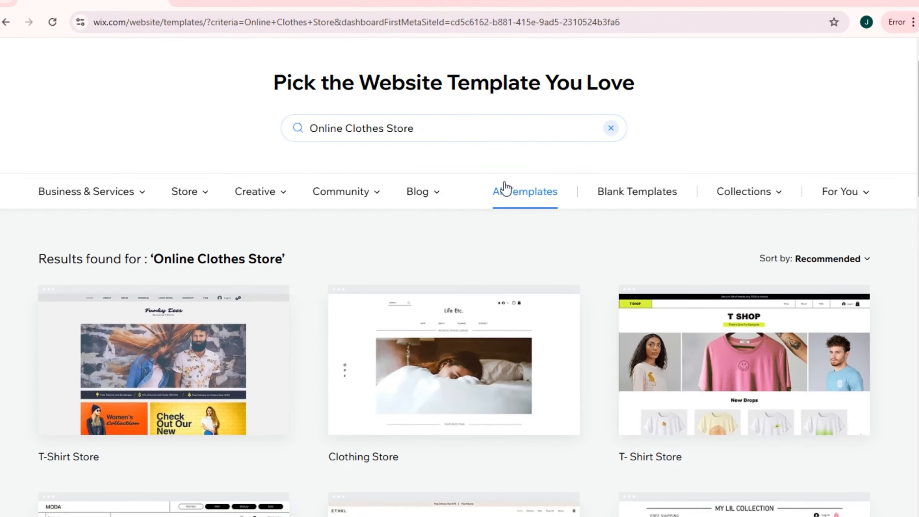
scroll(350, 307, down, 3)
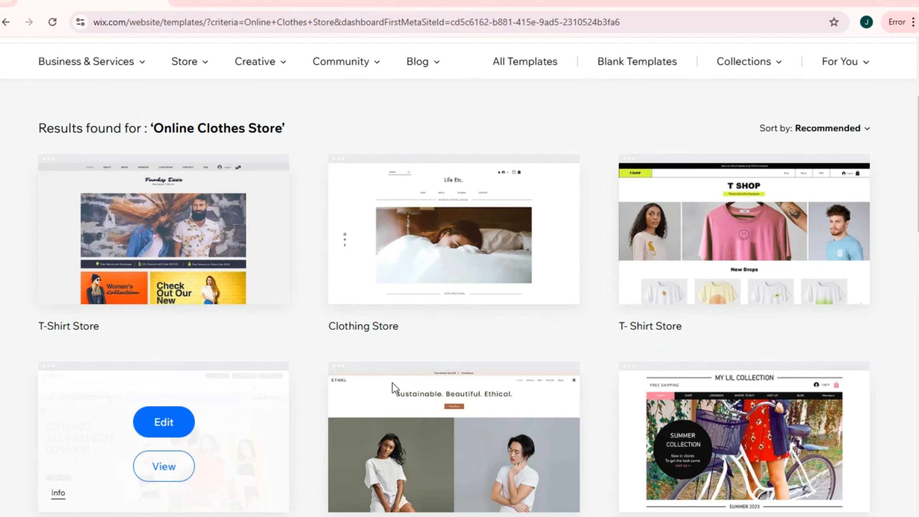
scroll(392, 382, down, 7)
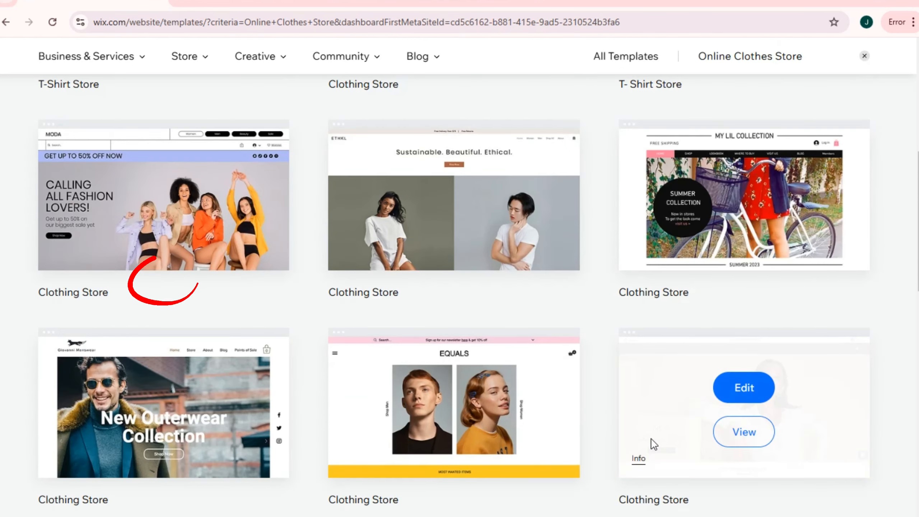
scroll(328, 431, up, 8)
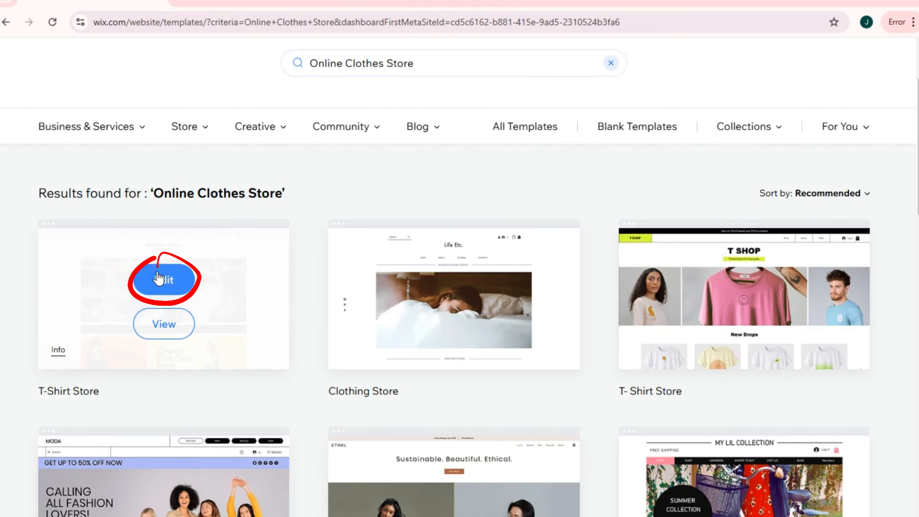
click(158, 279)
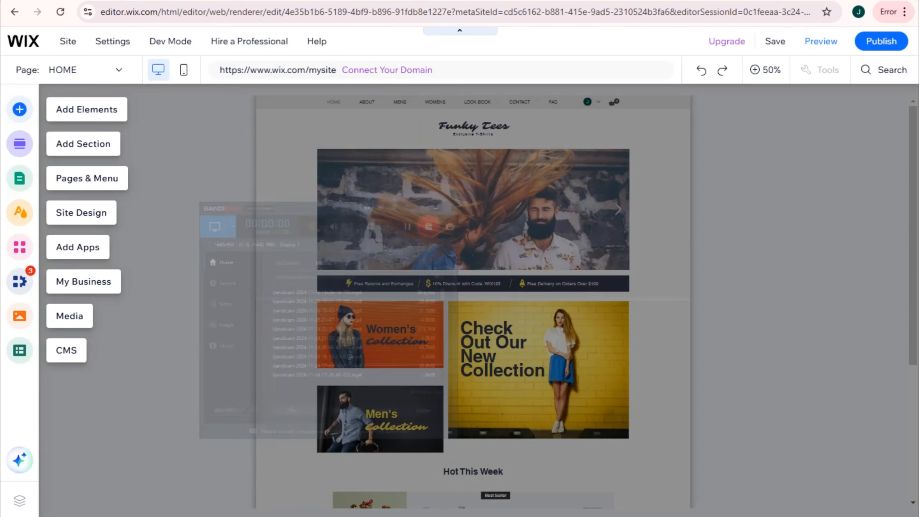
- Dismiss the editor's introductory overlay, look over the home page layout and return the canvas to 100% zoom
click(807, 213)
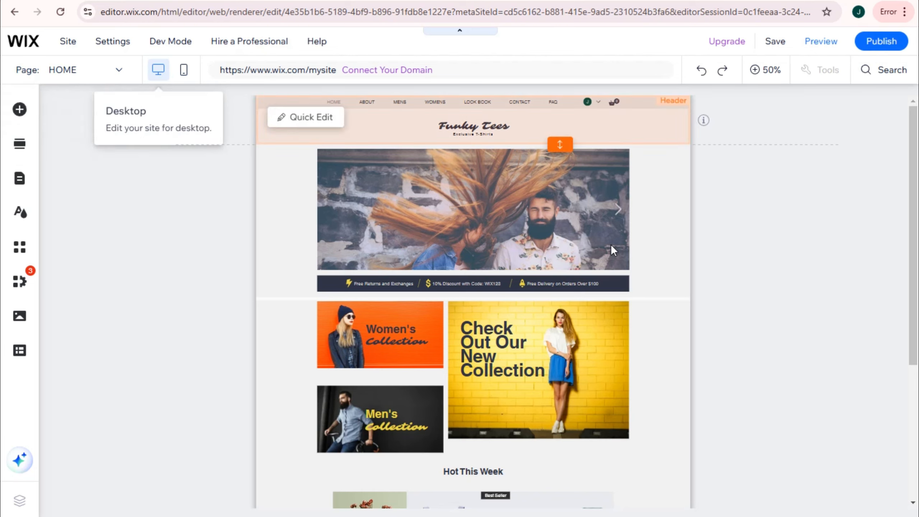
scroll(646, 283, down, 5)
scroll(512, 202, up, 5)
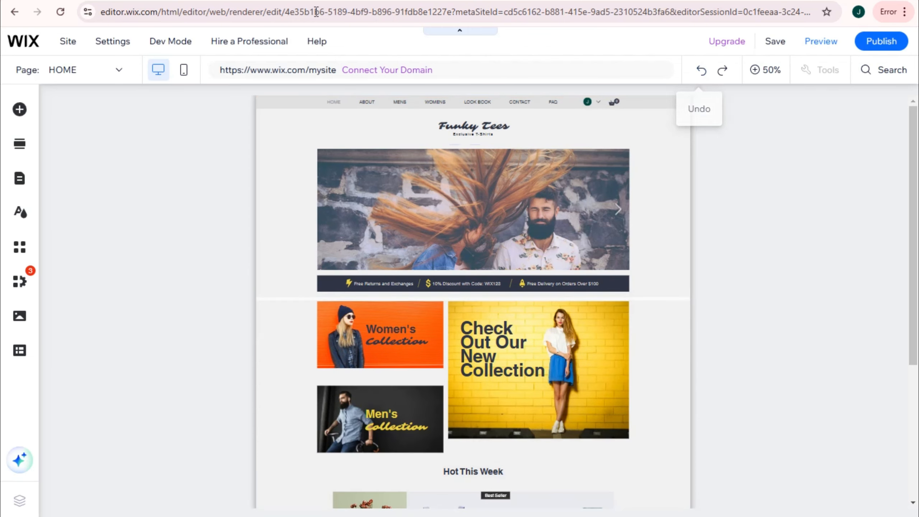
click(758, 72)
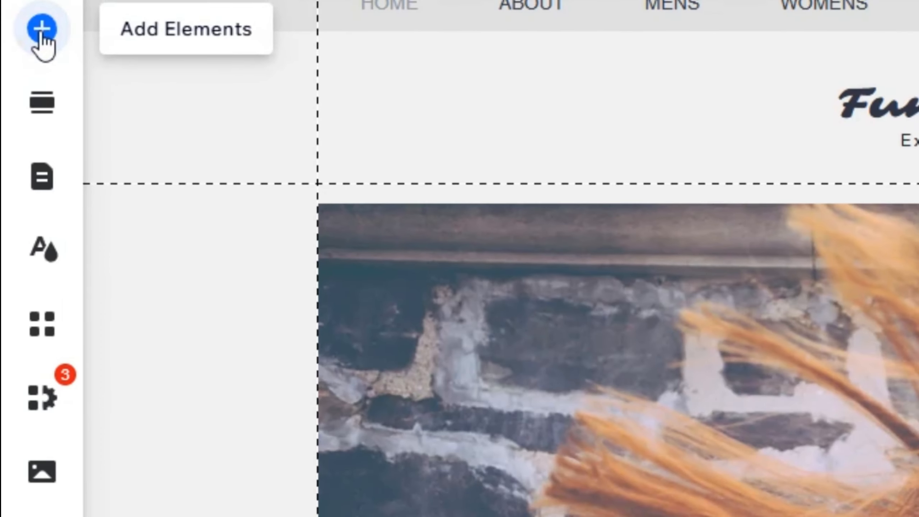
- Browse the addable element categories, including Button and Image, and the ready-made Welcome section designs
click(19, 110)
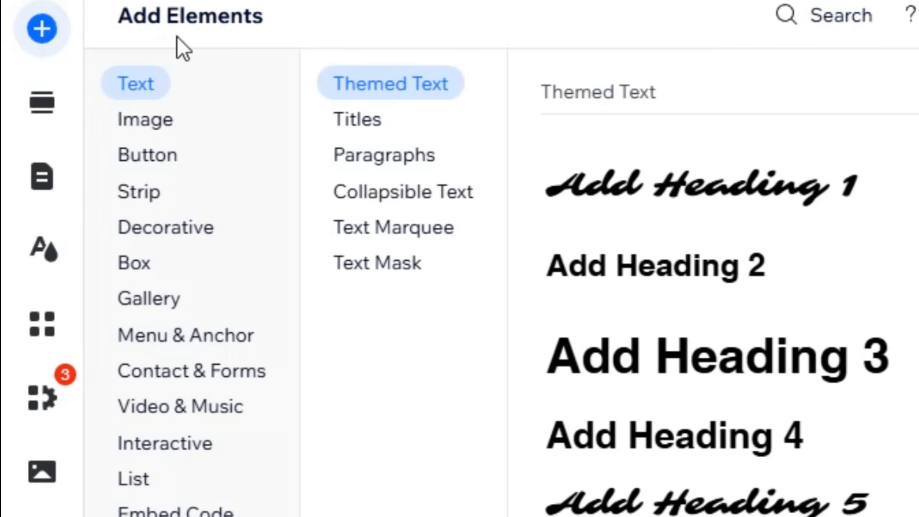
click(156, 125)
click(168, 163)
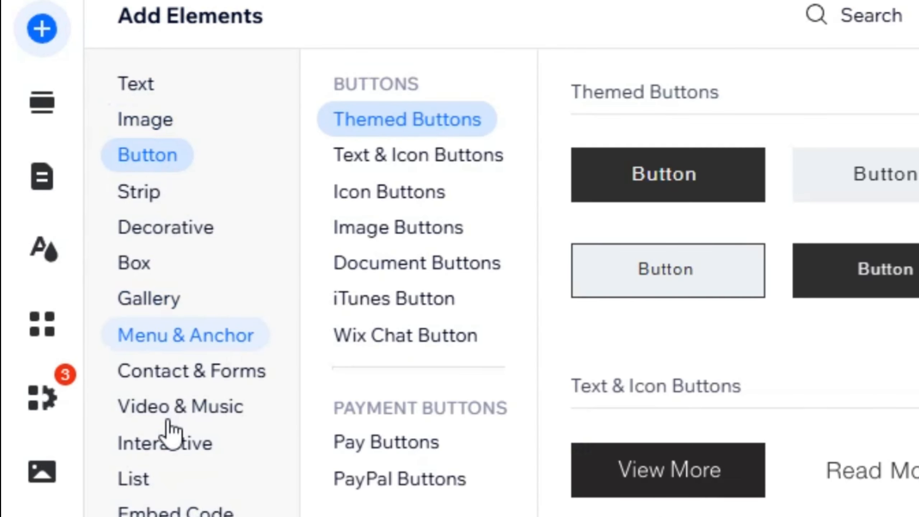
click(169, 420)
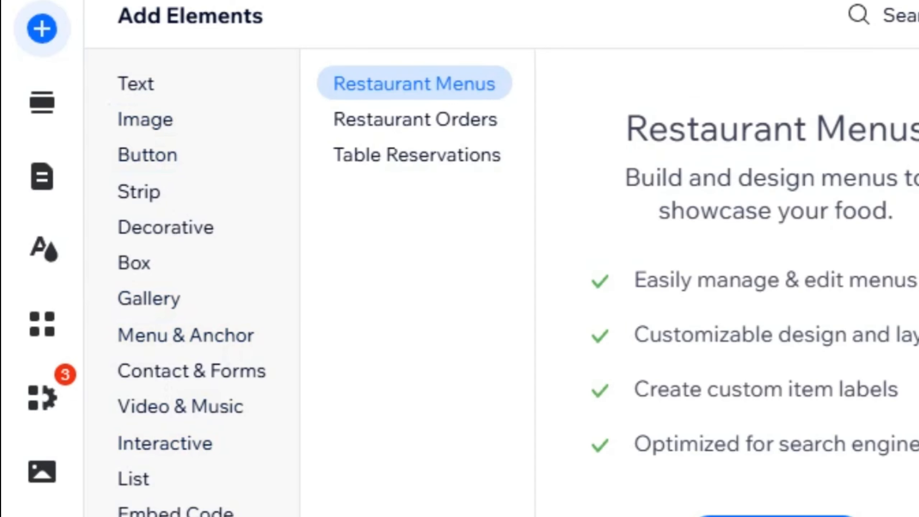
click(170, 127)
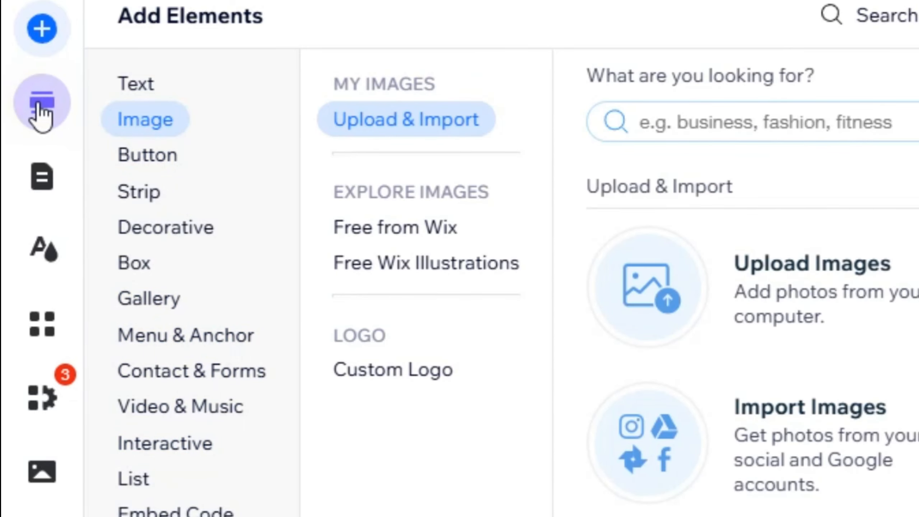
click(42, 108)
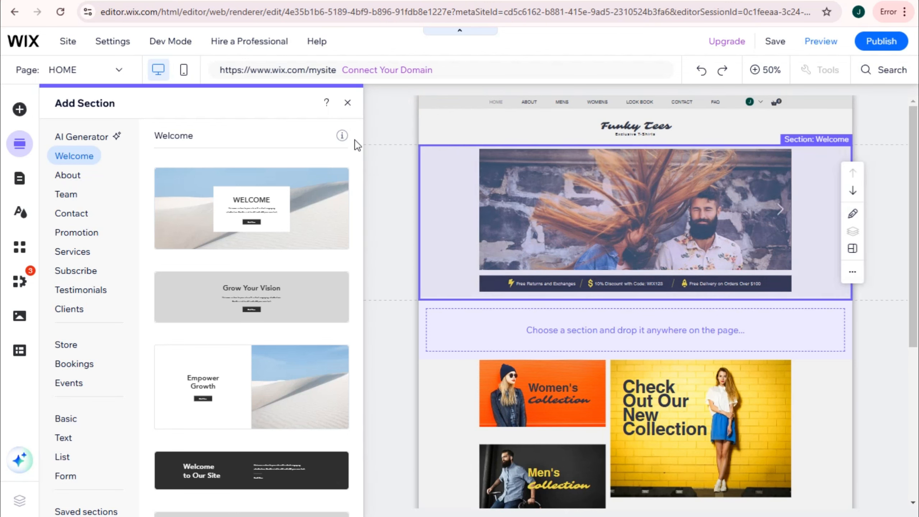
click(347, 102)
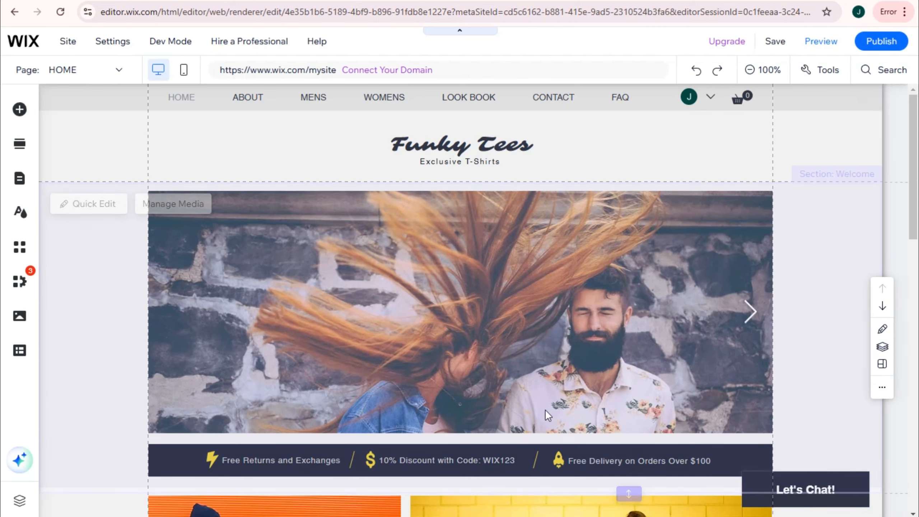
- Try adding a blank section between the Welcome section and the collection banners, and undo it
scroll(477, 319, down, 5)
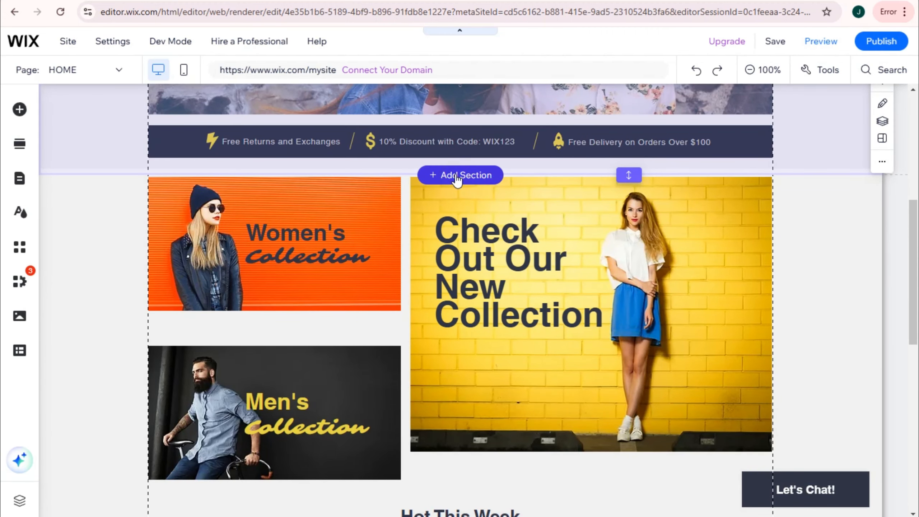
click(457, 176)
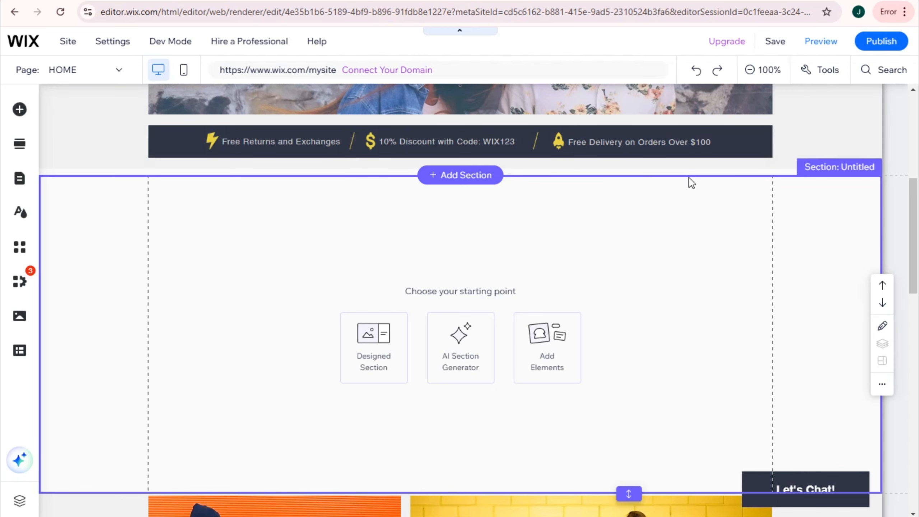
key(ctrl+z)
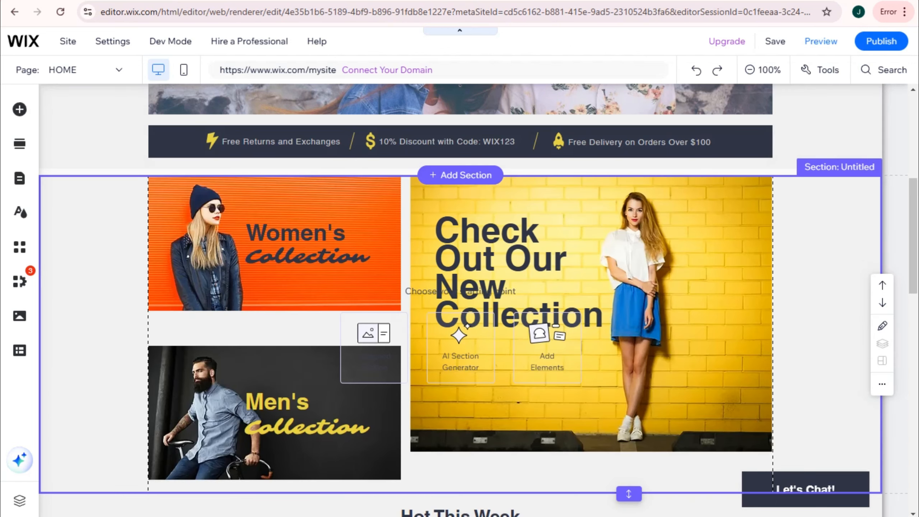
- Review the site's page menu and the site design options for theme, background and transitions
click(20, 191)
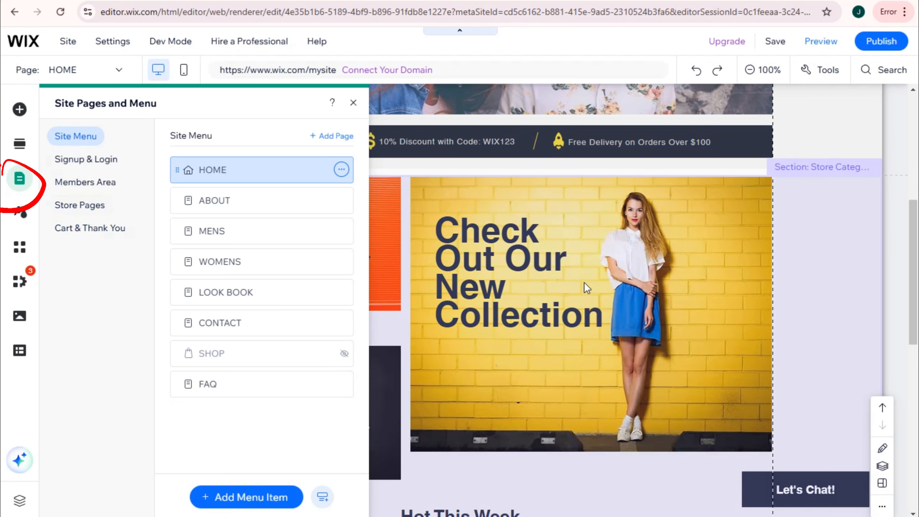
click(20, 217)
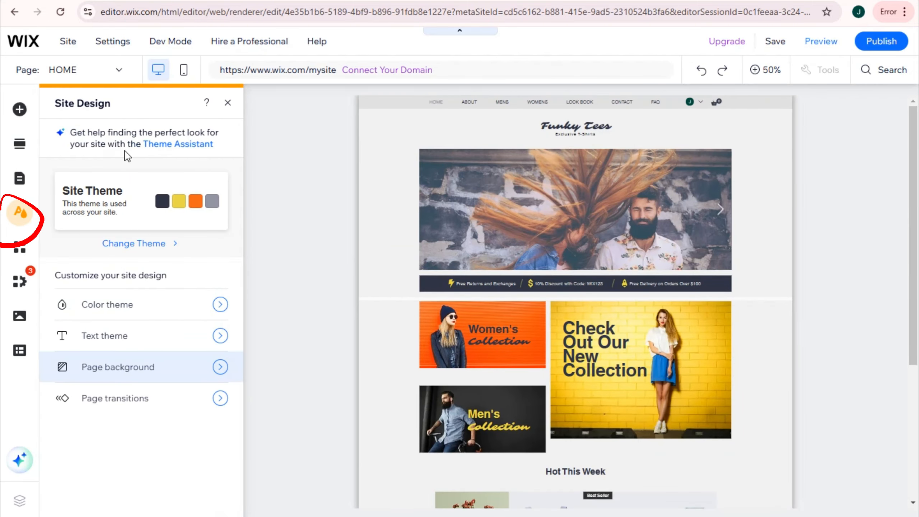
- Open the Wix App Market, dismiss the technical issue message and refresh the editor page
click(20, 249)
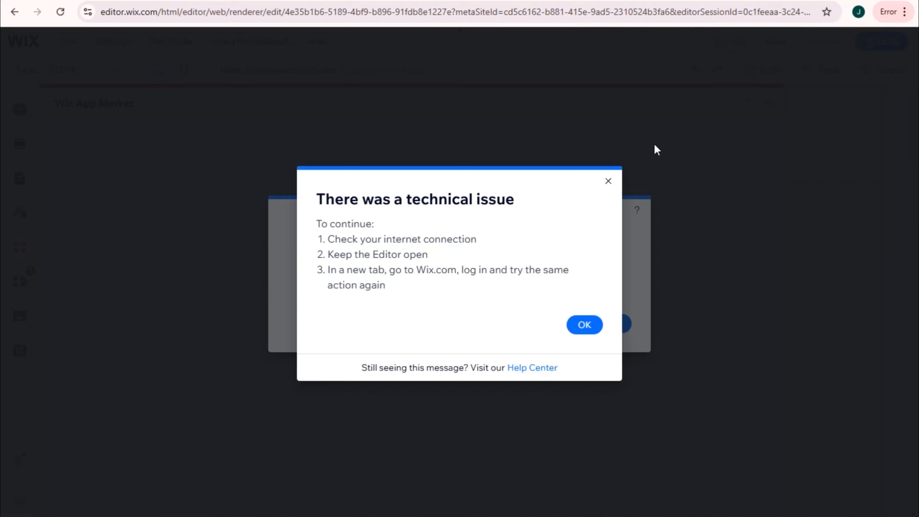
click(608, 182)
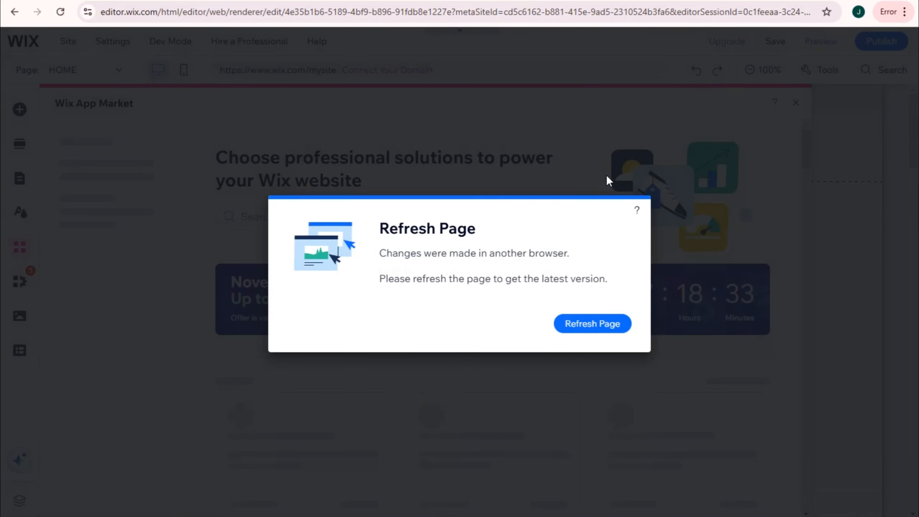
click(587, 321)
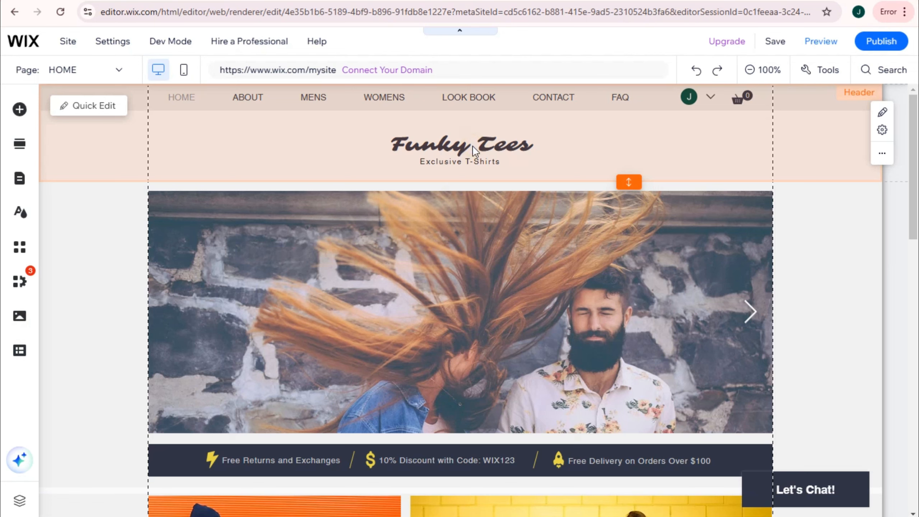
- Select the Funky Tees header and examine its design options and scroll settings
click(473, 145)
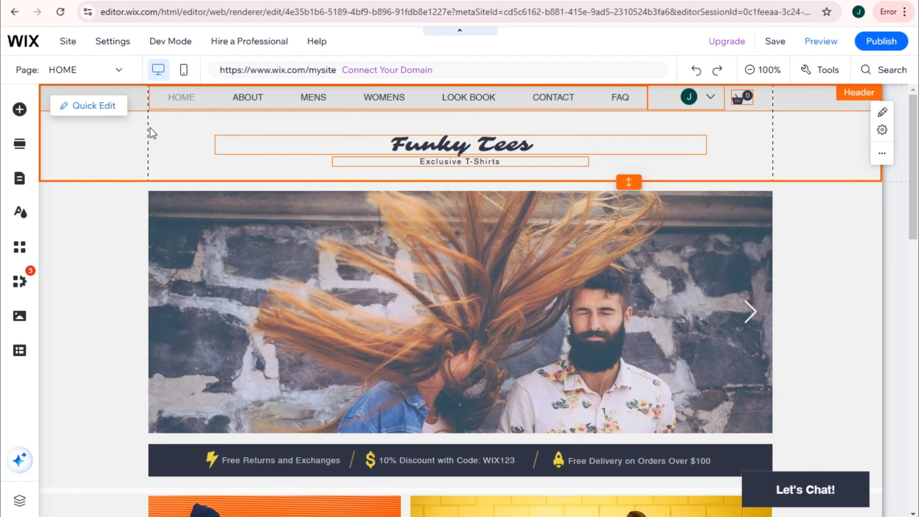
click(454, 156)
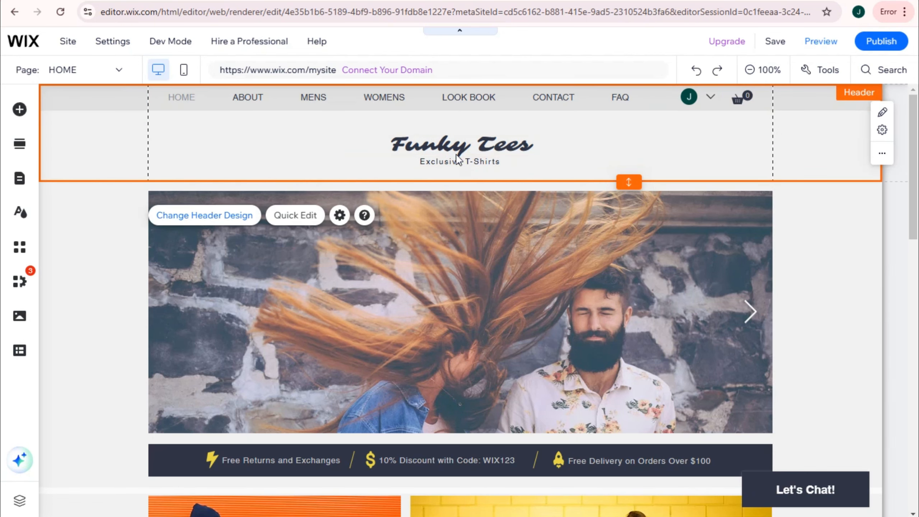
click(339, 216)
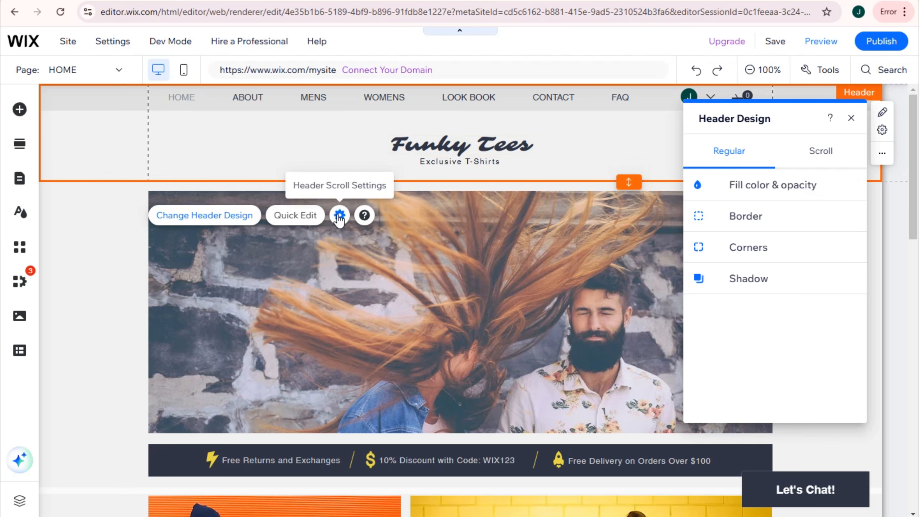
click(338, 215)
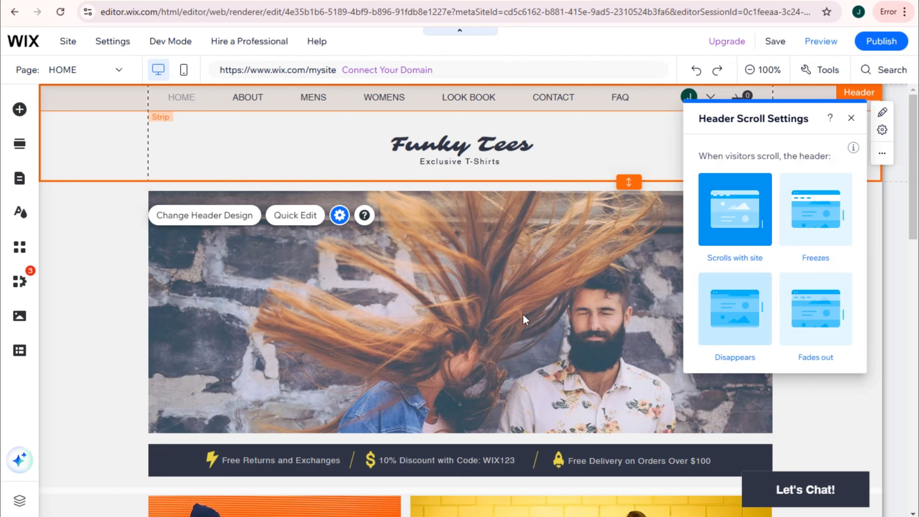
- Open the Welcome section's image gallery settings and examine its Layout, Settings, Design and Advanced options
click(562, 313)
double_click(575, 285)
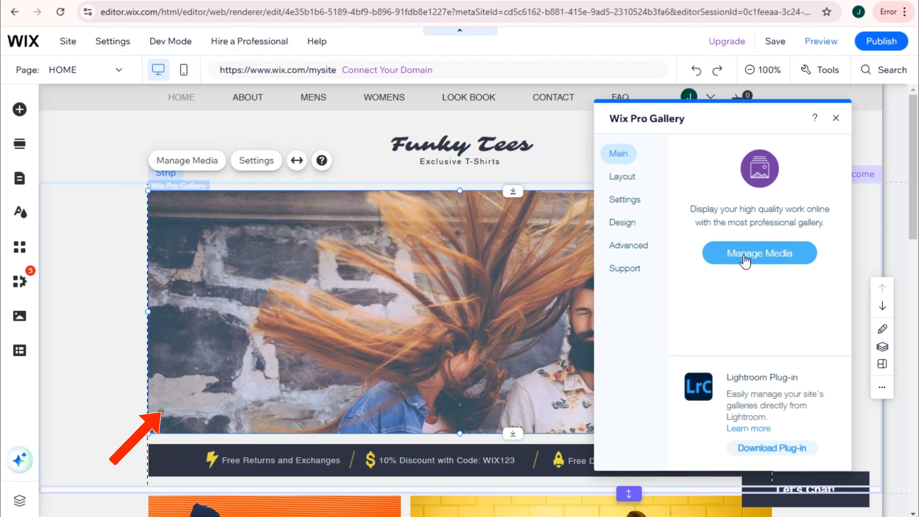
click(630, 180)
click(631, 203)
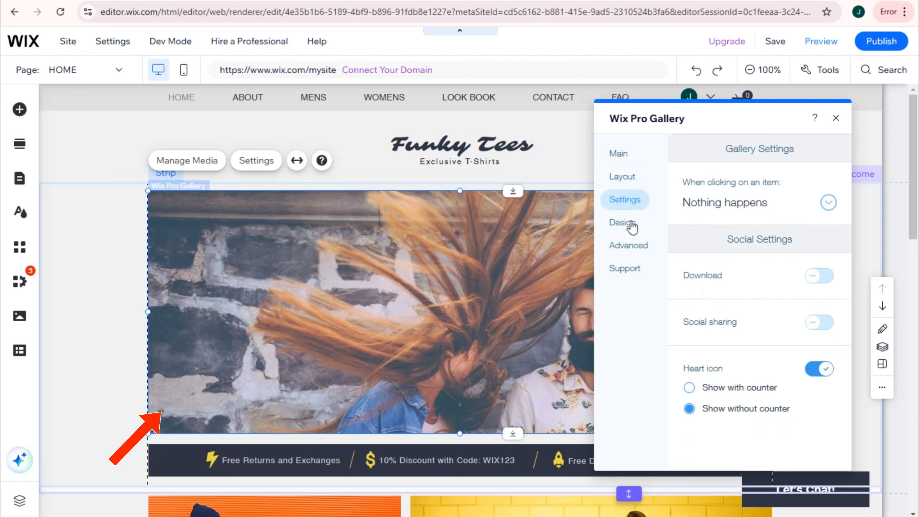
click(631, 224)
click(631, 247)
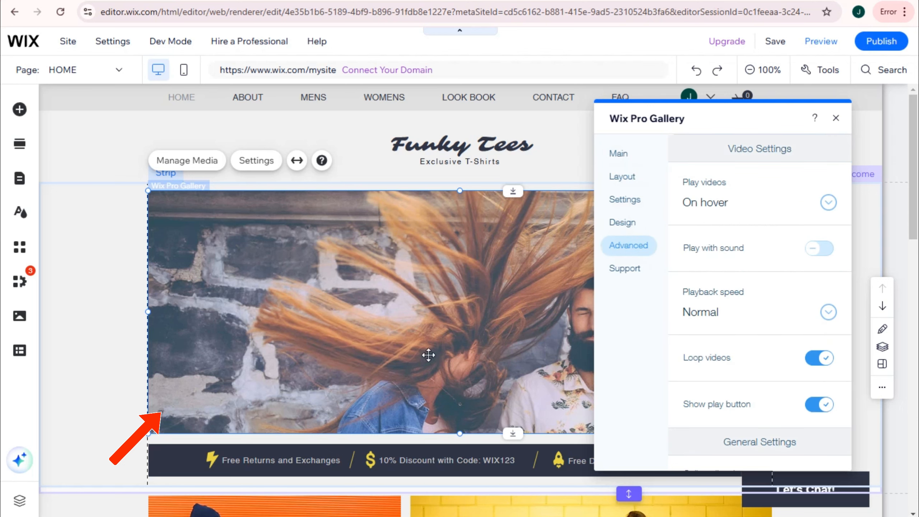
- Change the "Women's" text on the orange collection banner to the script Heading 5 style at 32 px
scroll(428, 354, down, 5)
click(312, 298)
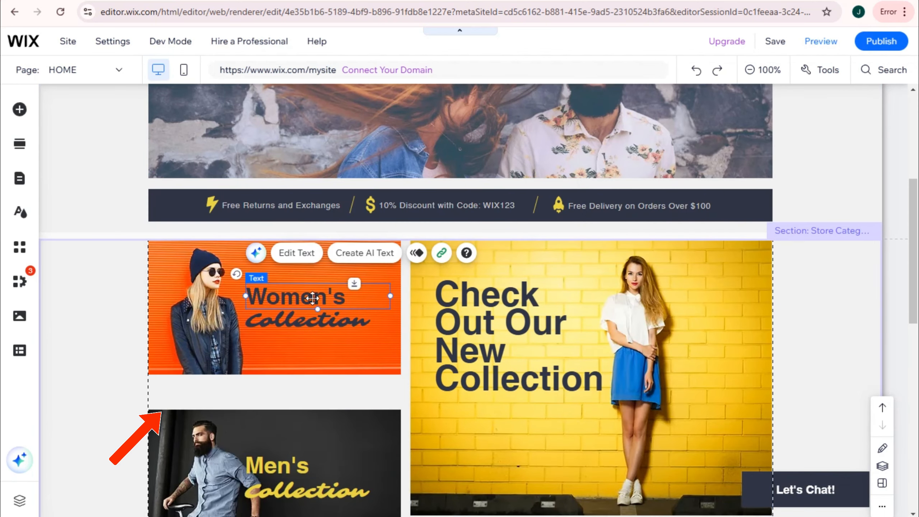
click(306, 254)
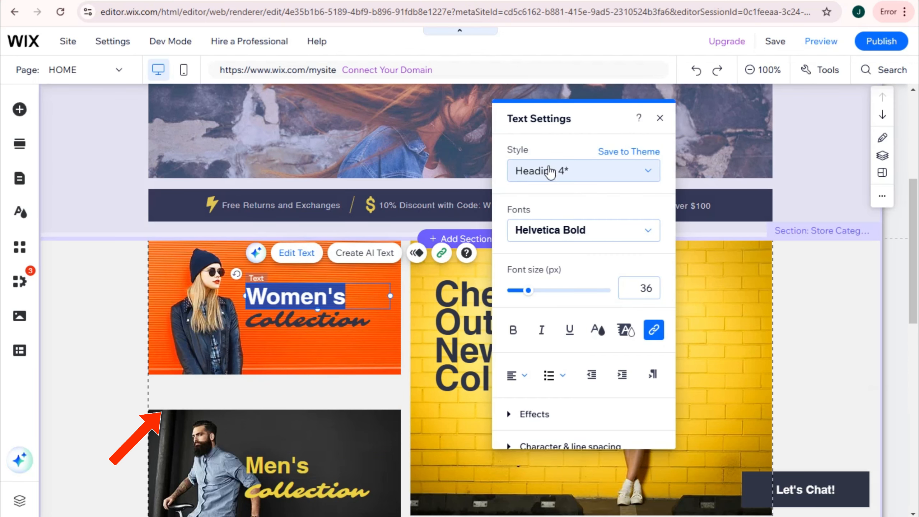
click(557, 174)
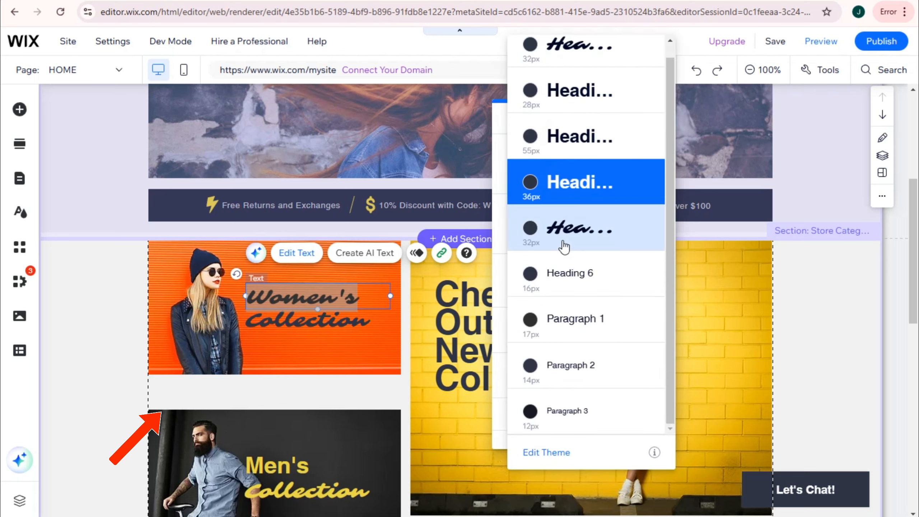
click(566, 228)
click(403, 275)
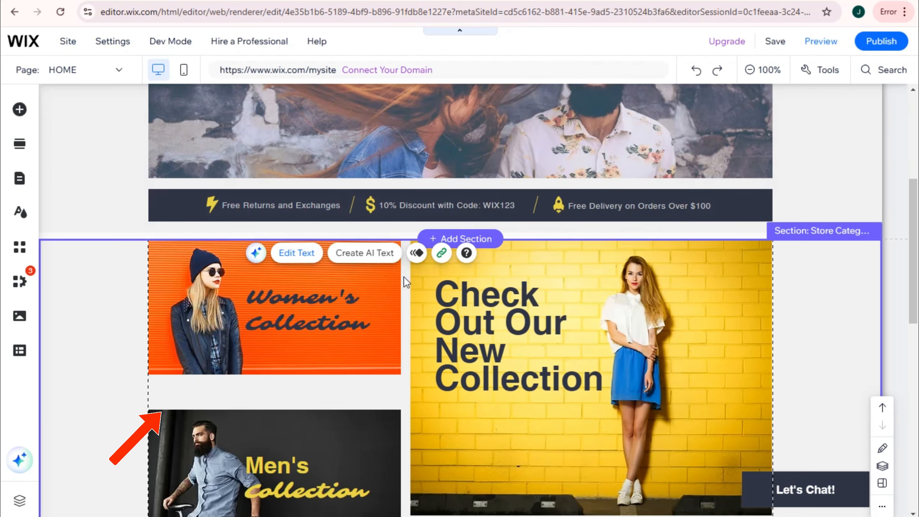
scroll(597, 337, down, 3)
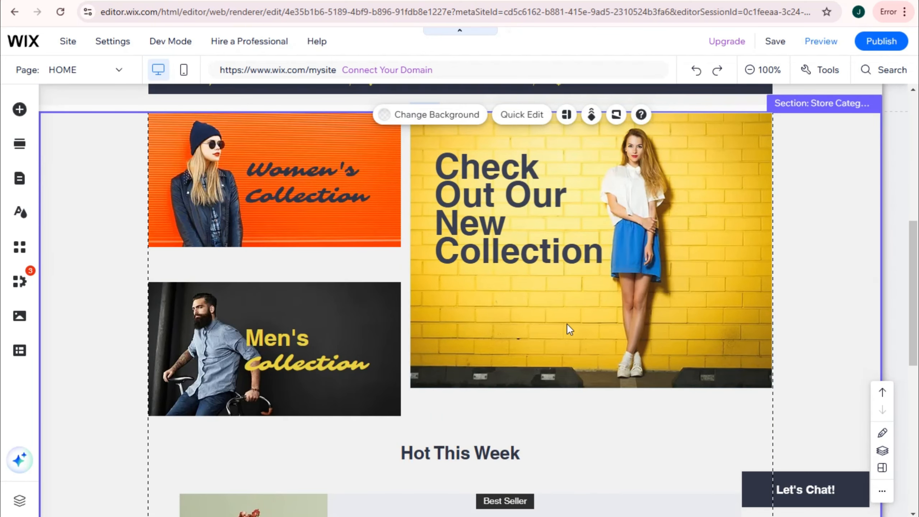
scroll(566, 322, up, 10)
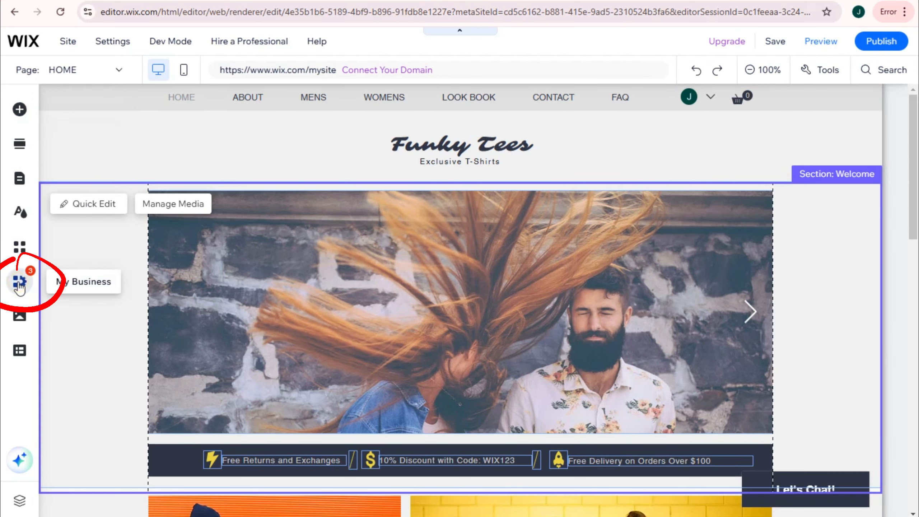
- Review the Wix Stores start-selling checklist and management options in My Business, and open the store dashboard
click(19, 286)
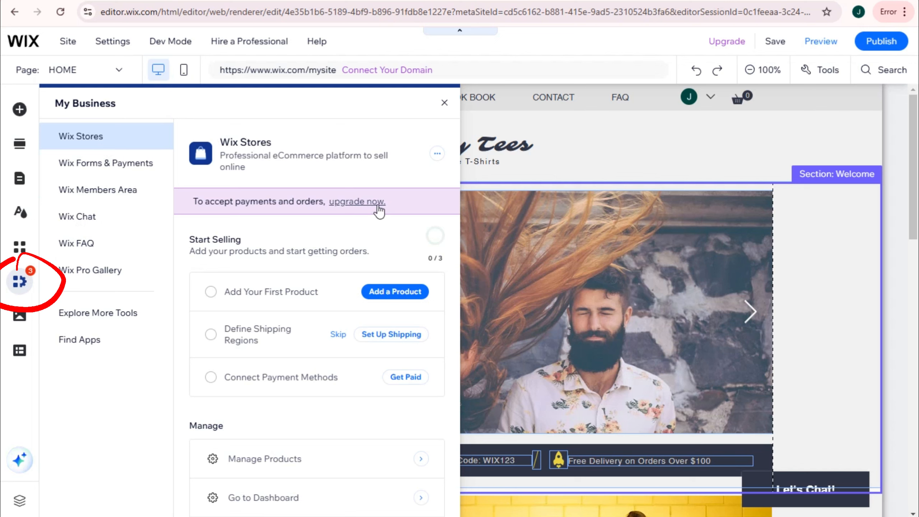
scroll(290, 295, down, 3)
scroll(312, 260, up, 3)
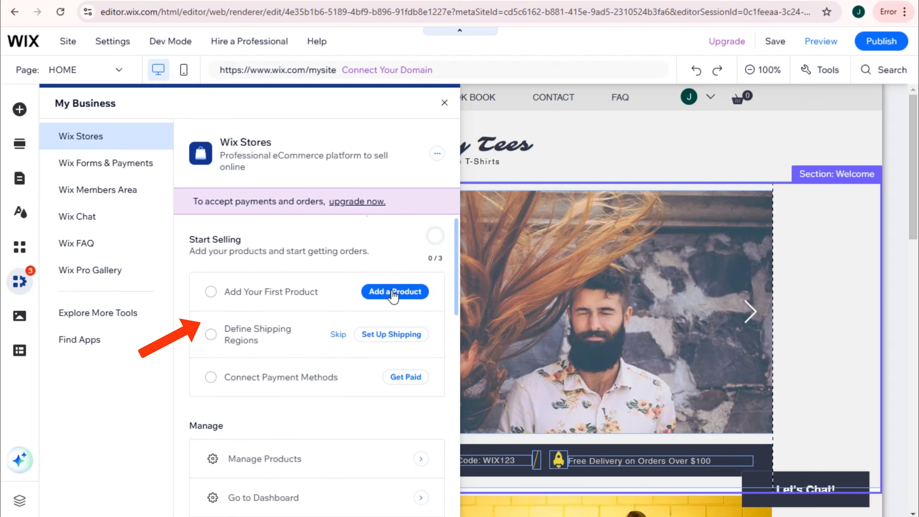
scroll(362, 311, down, 2)
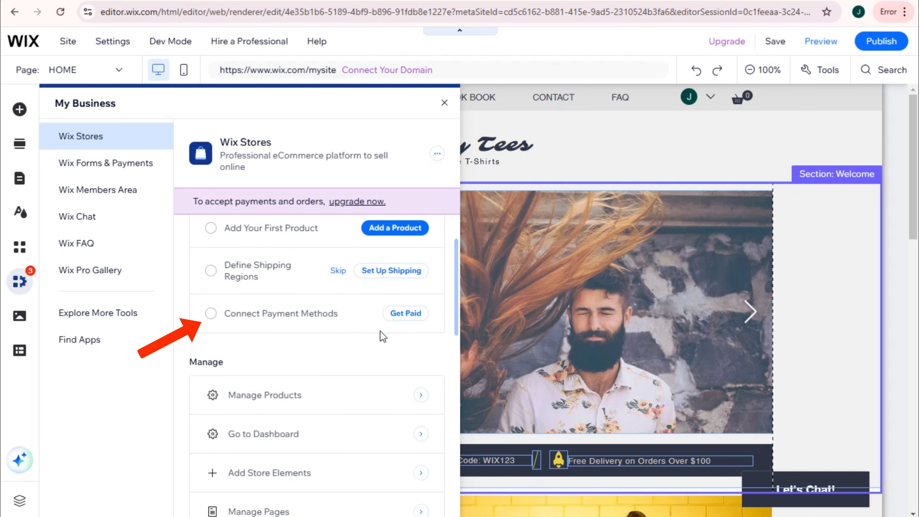
scroll(362, 326, down, 4)
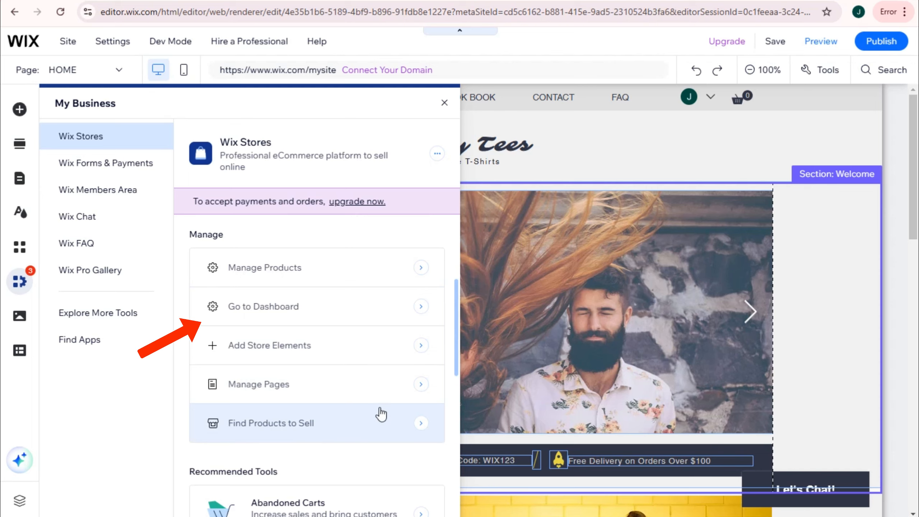
click(282, 315)
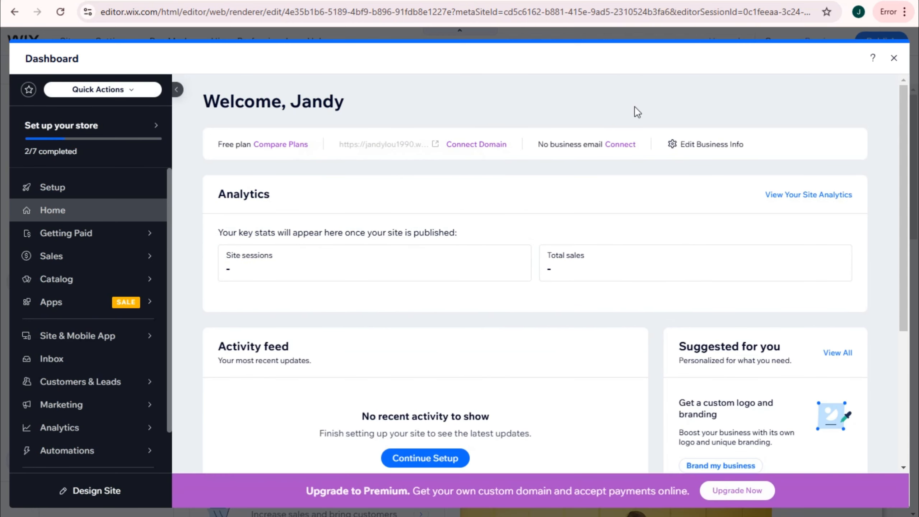
- Examine the dashboard sections such as Getting Paid and Catalog, and view the store setup checklist
mouse_move(106, 235)
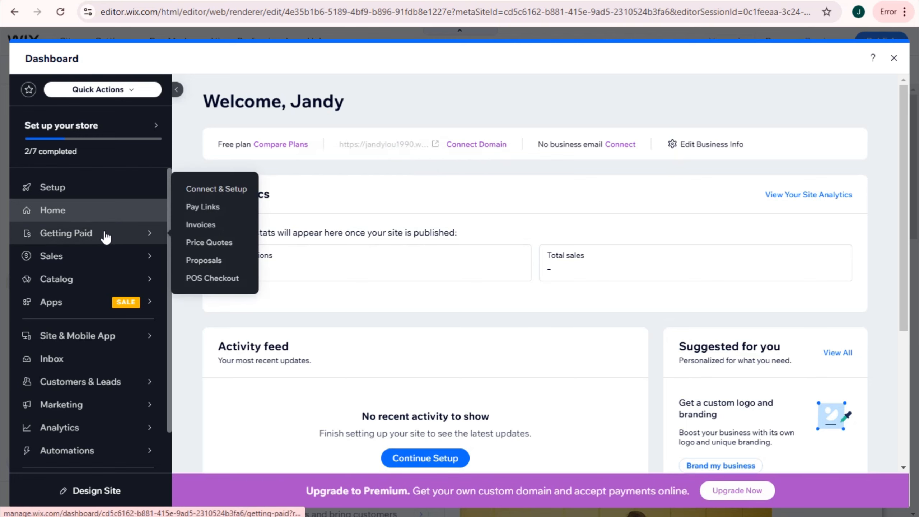
mouse_move(105, 259)
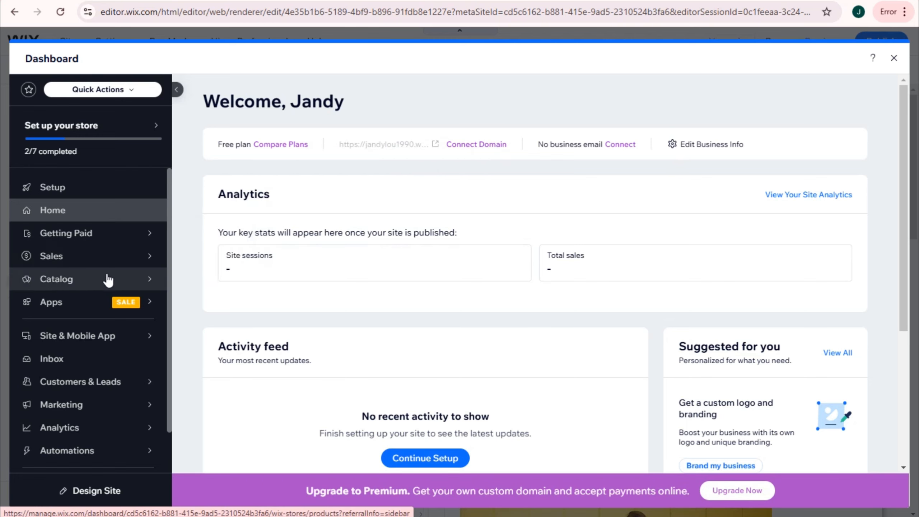
mouse_move(108, 280)
mouse_move(108, 306)
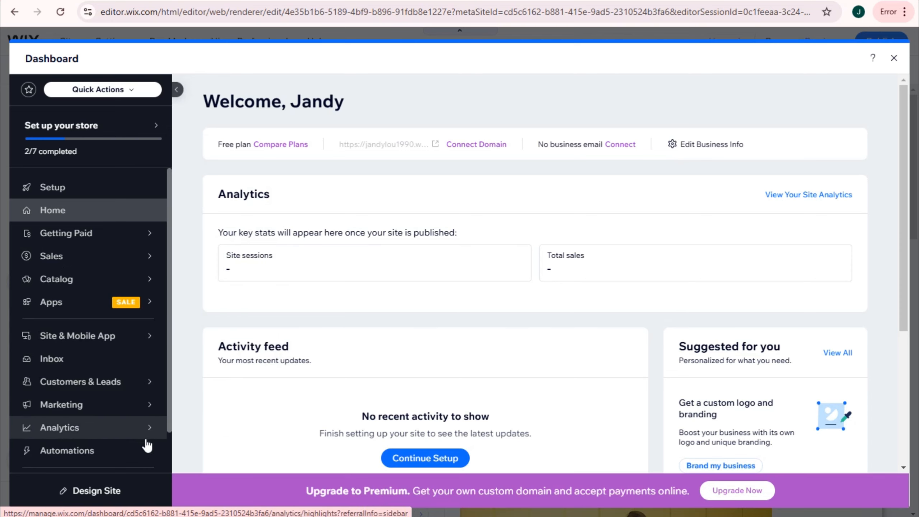
click(112, 189)
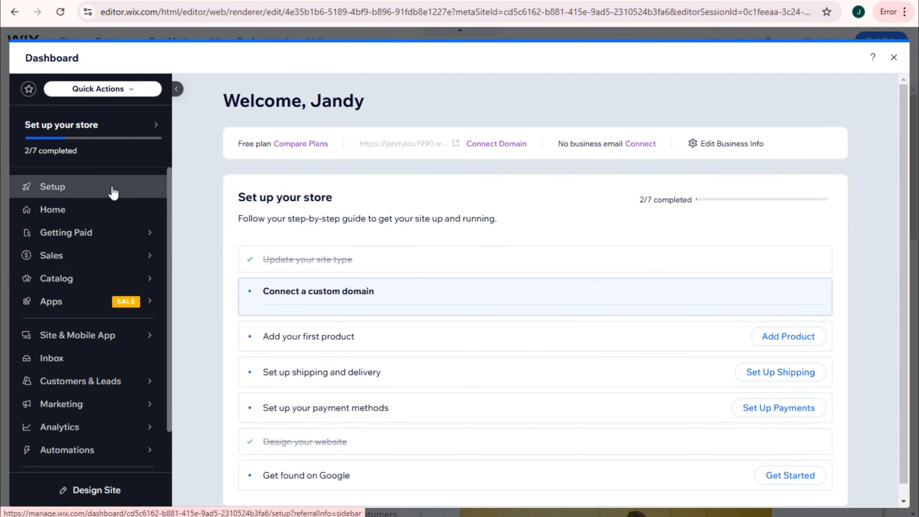
scroll(508, 334, down, 2)
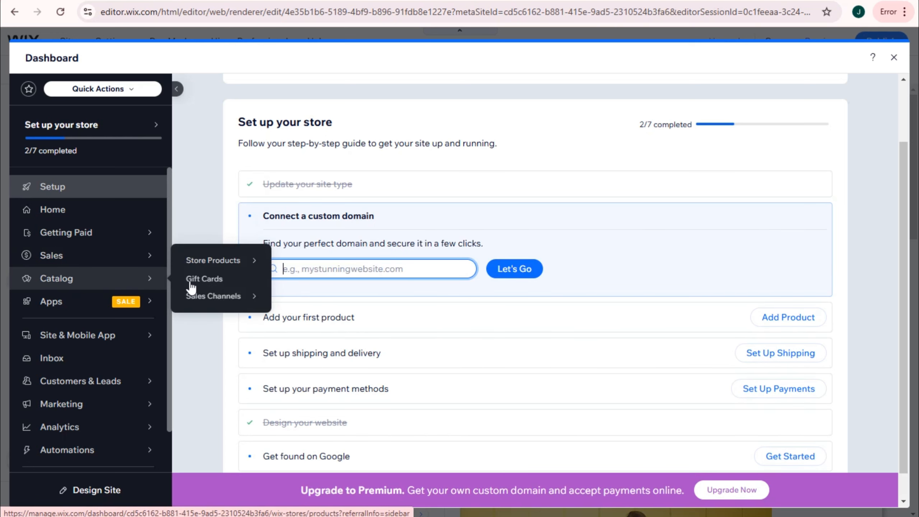
- Open the store's product catalog and start a new physical product
mouse_move(206, 264)
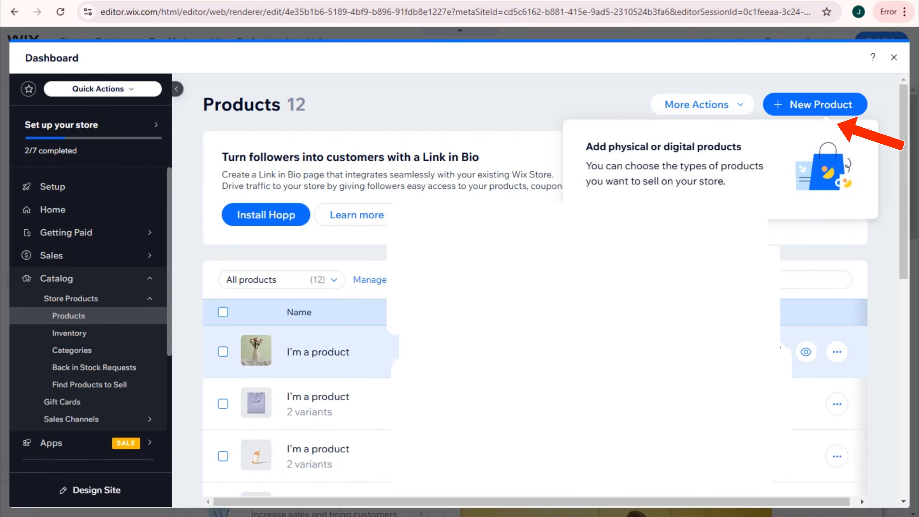
scroll(528, 289, down, 3)
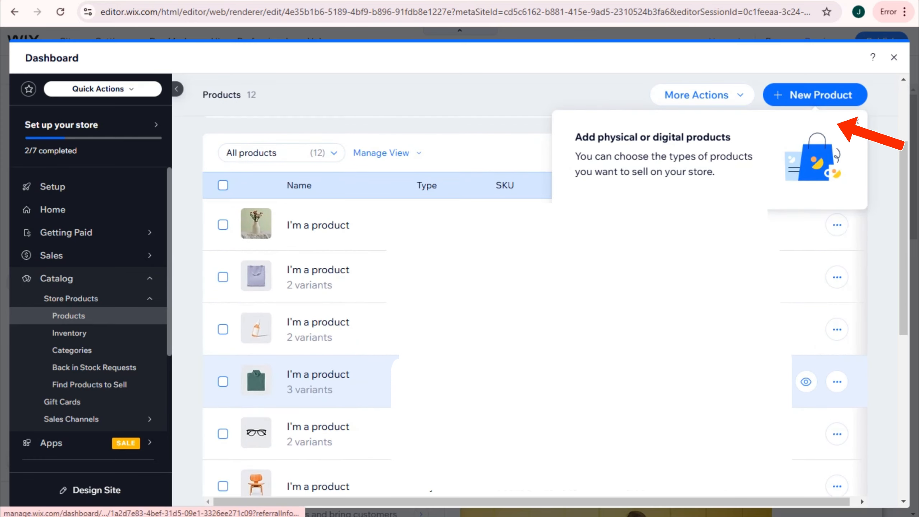
click(860, 121)
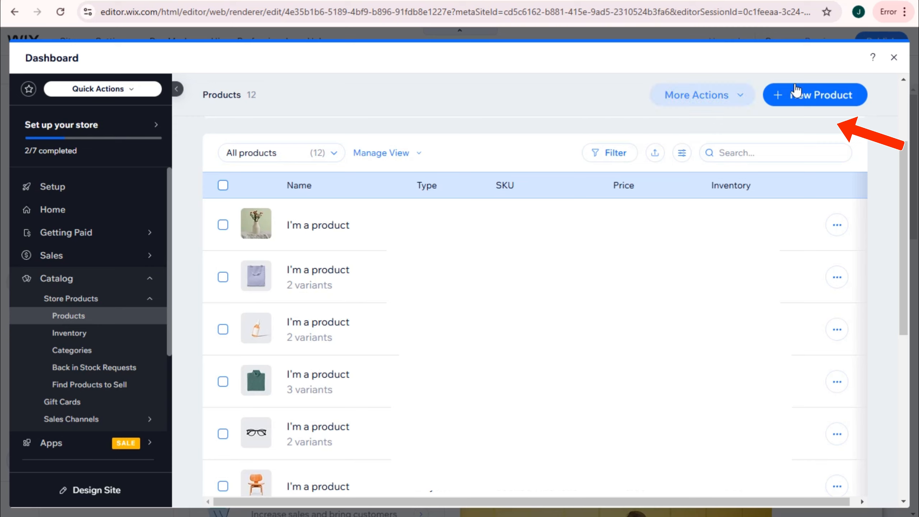
click(800, 101)
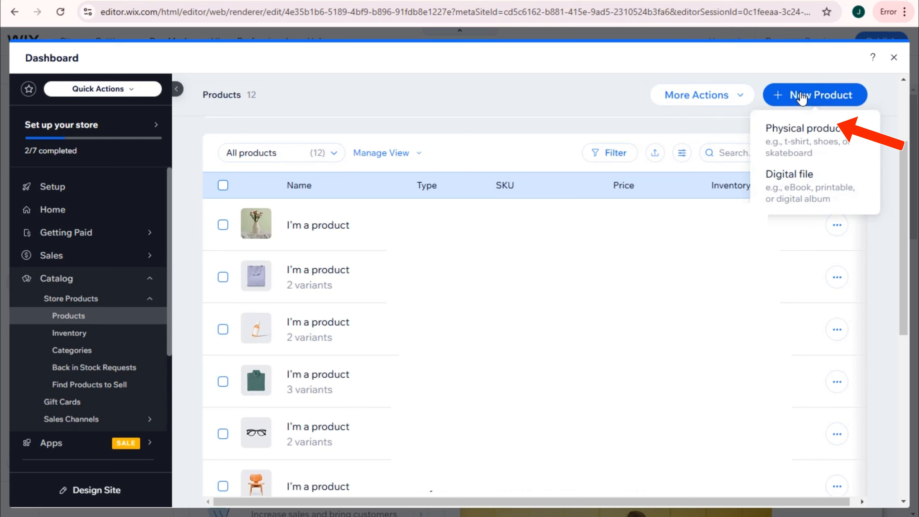
click(807, 139)
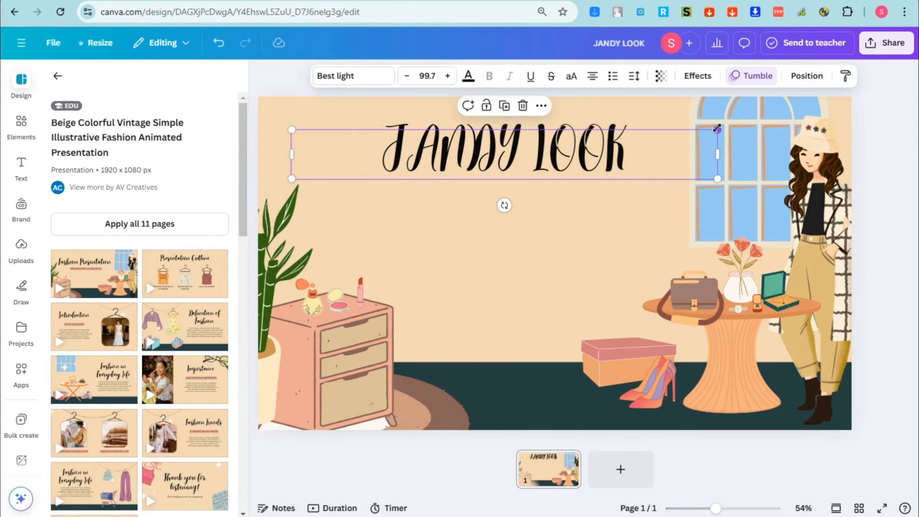
- Switch to Canva, enlarge the "JANDY LOOK" title on the fashion banner and open the design's sharing options
drag(716, 128, 768, 124)
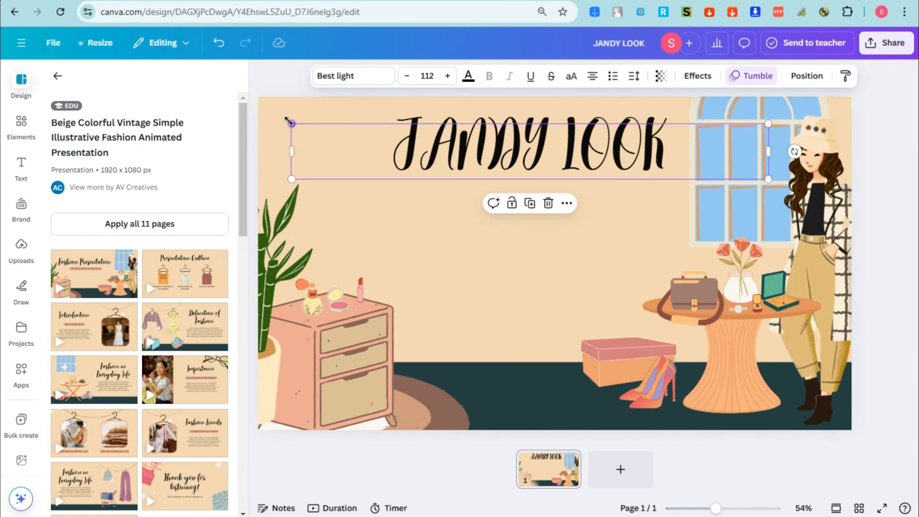
drag(288, 121, 274, 105)
key(Delete)
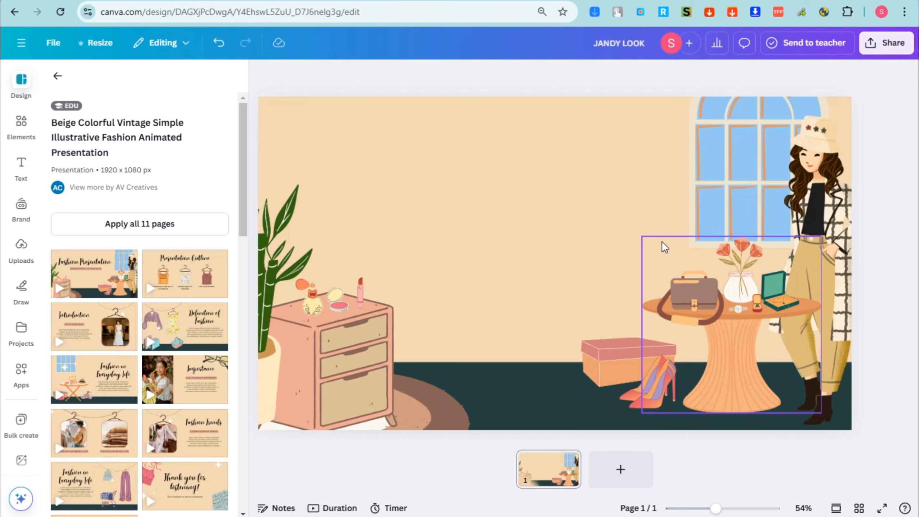
key(ctrl+z)
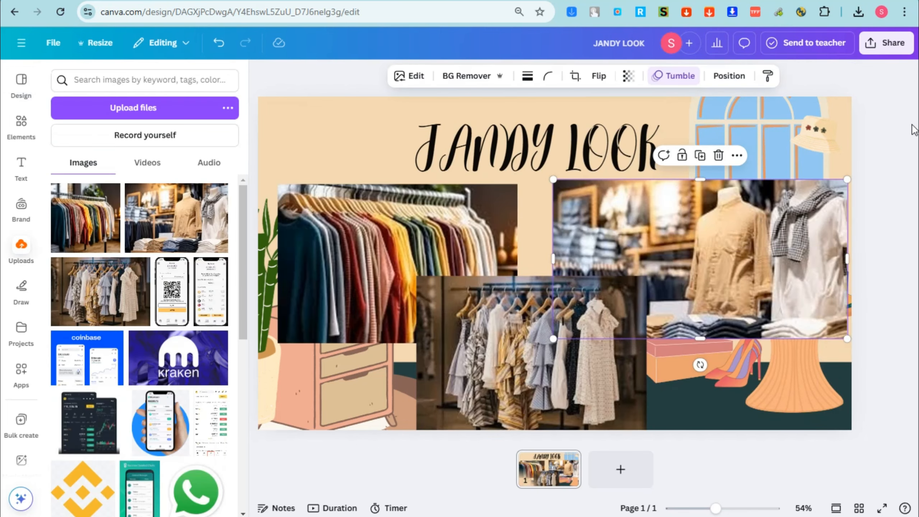
click(893, 43)
click(711, 275)
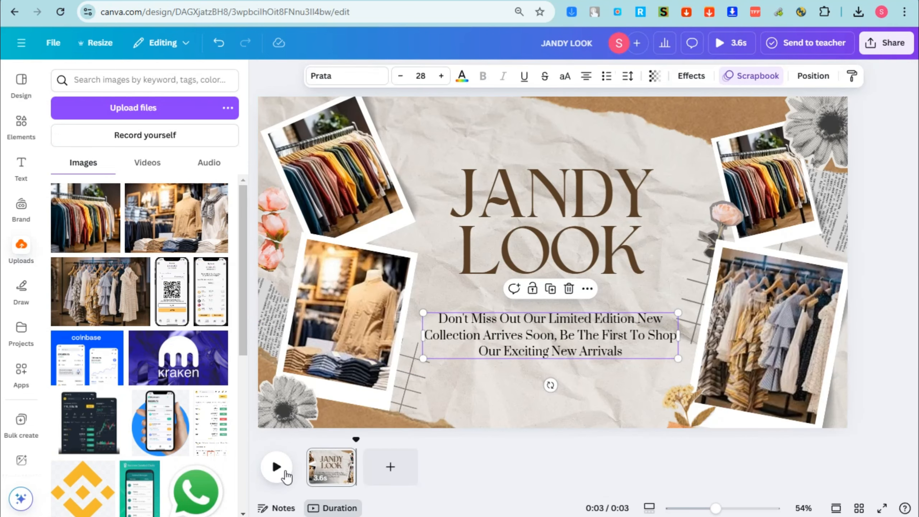
- Play the animation of the scrapbook-style "JANDY LOOK" design to preview the promotional video
click(277, 467)
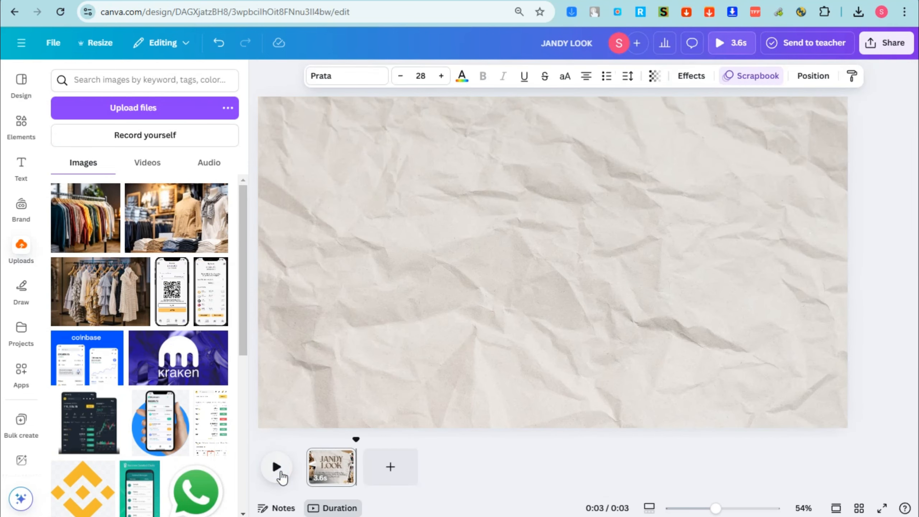
click(281, 473)
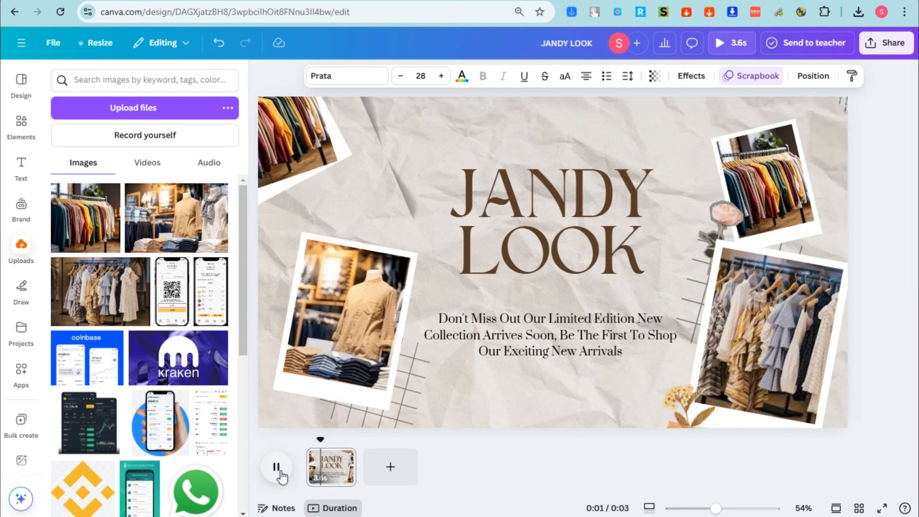
click(281, 472)
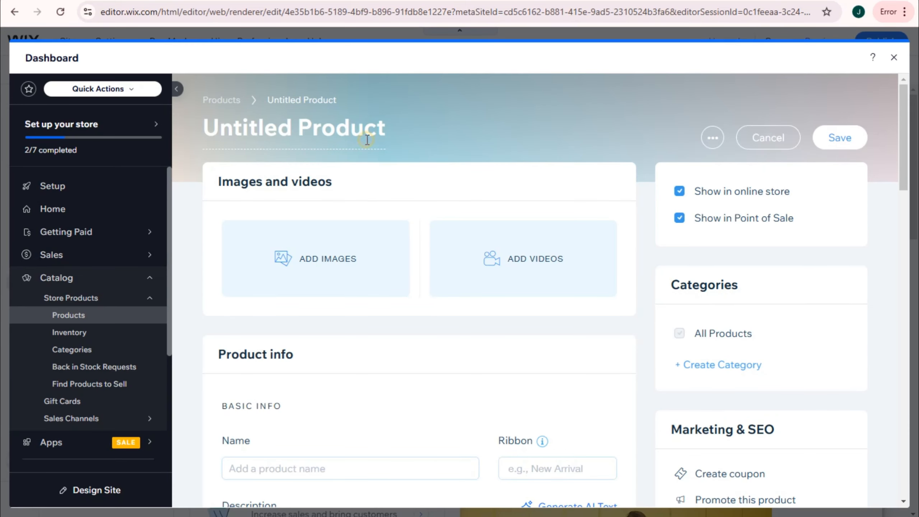
- Switch back to the Wix dashboard and name the new product "Jandy Attire"
click(366, 140)
text(JAndy)
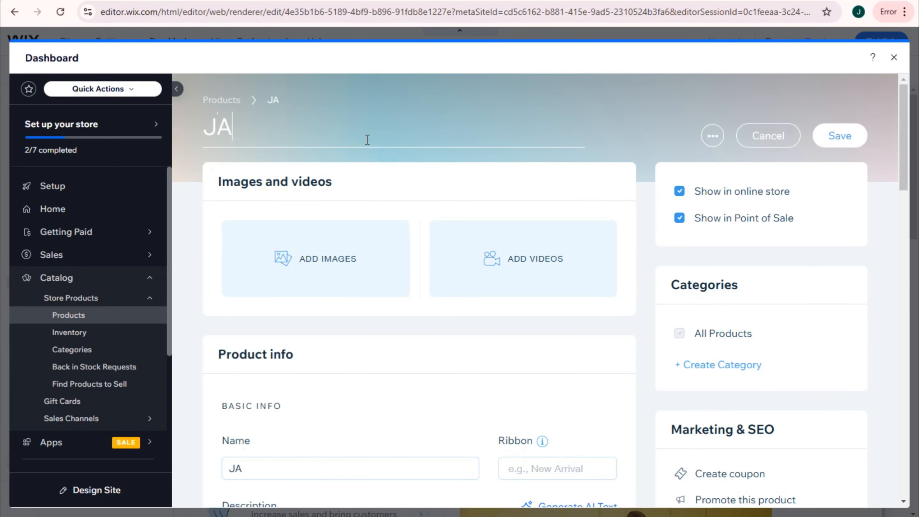
key(BackSpace)
key(BackSpace)
key(BackSpace)
key(BackSpace)
text(andy Attire)
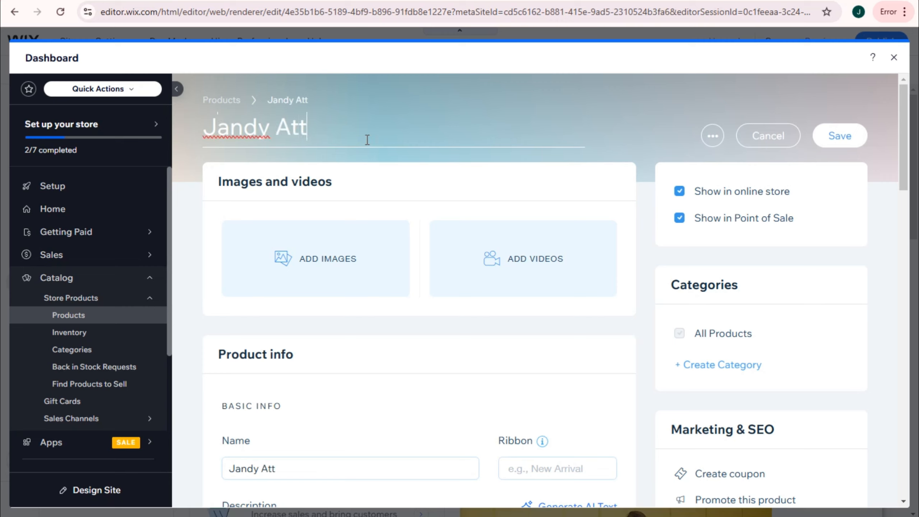
- Upload JANDY LOOK.jpg from the computer and add it as the product's image
click(333, 257)
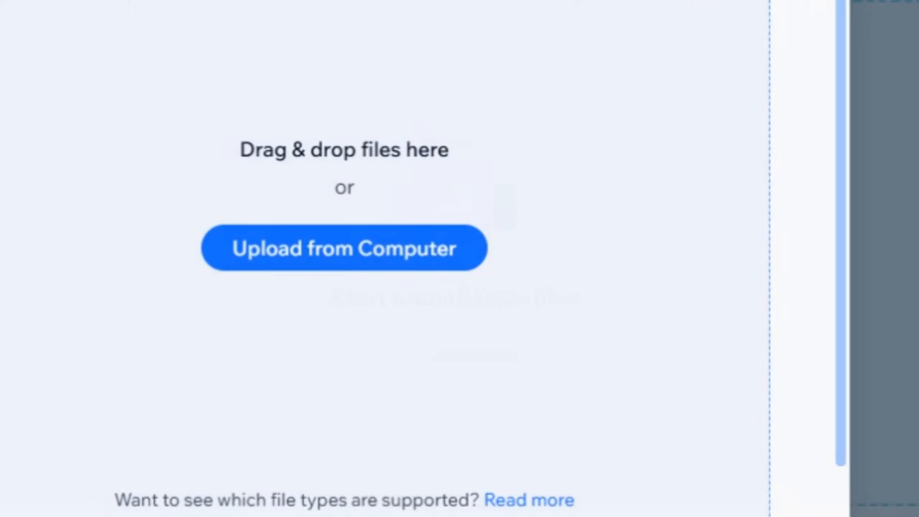
click(346, 264)
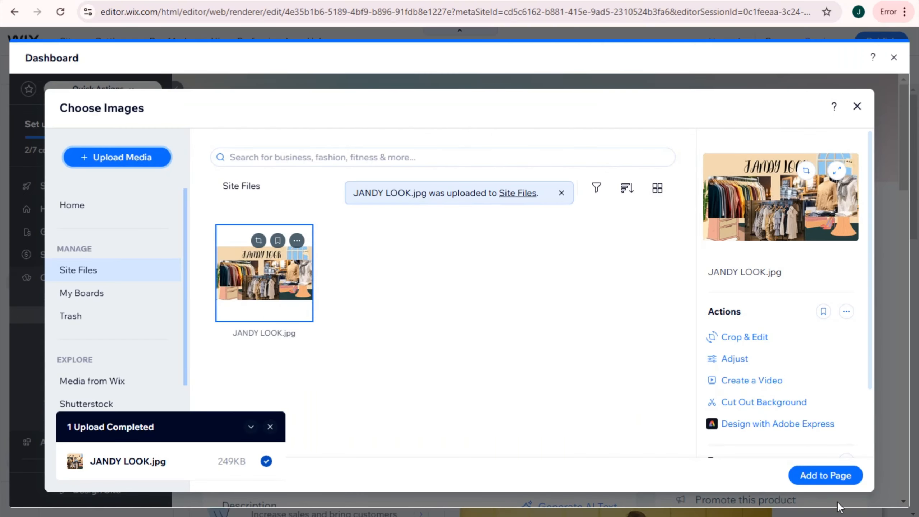
click(834, 473)
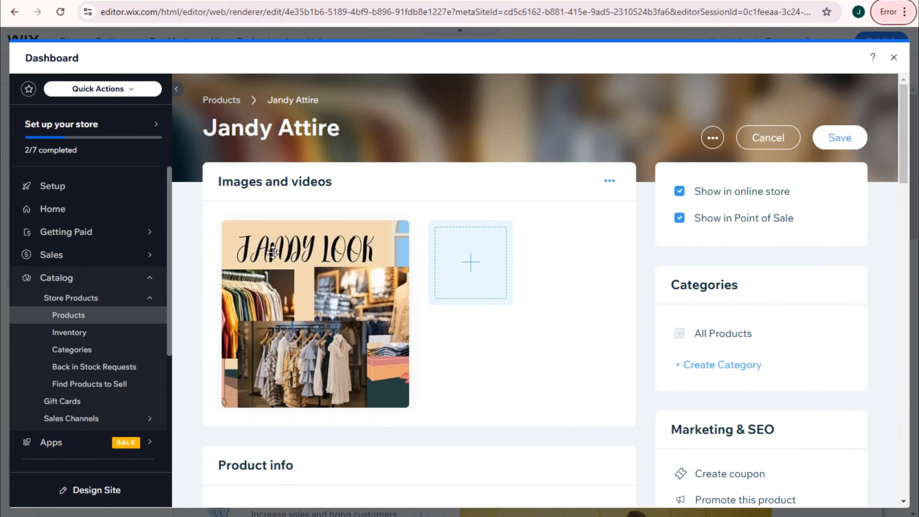
- Upload the video JANDY LOOK.mp4 and add it to the product's media
click(483, 278)
click(511, 358)
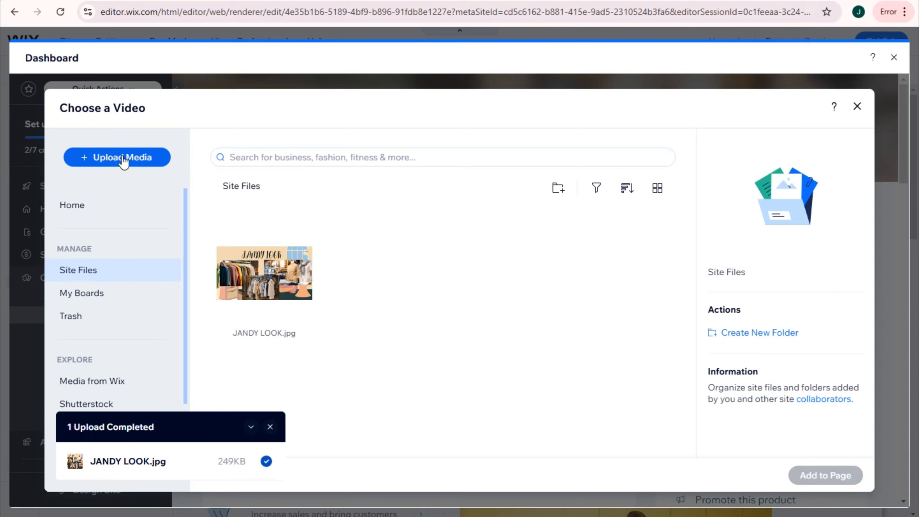
click(121, 158)
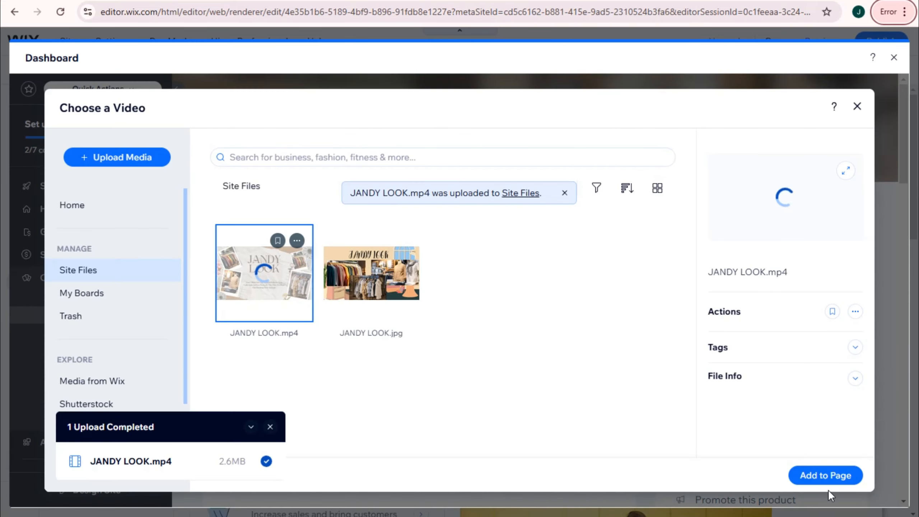
click(820, 483)
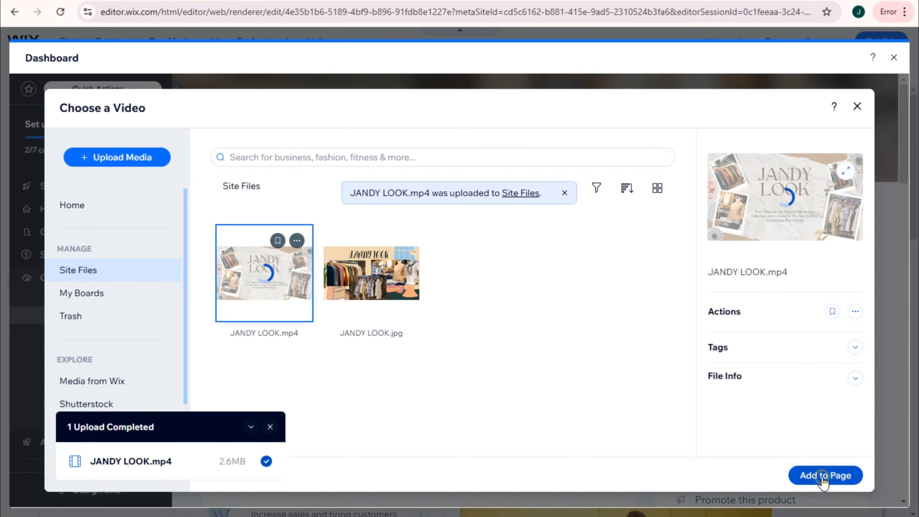
- Enter a product description presenting the Classic Cotton Crewneck T-Shirt as a soft, breathable 100% cotton wardrobe essential for casual outings or lounging at home
scroll(276, 255, down, 8)
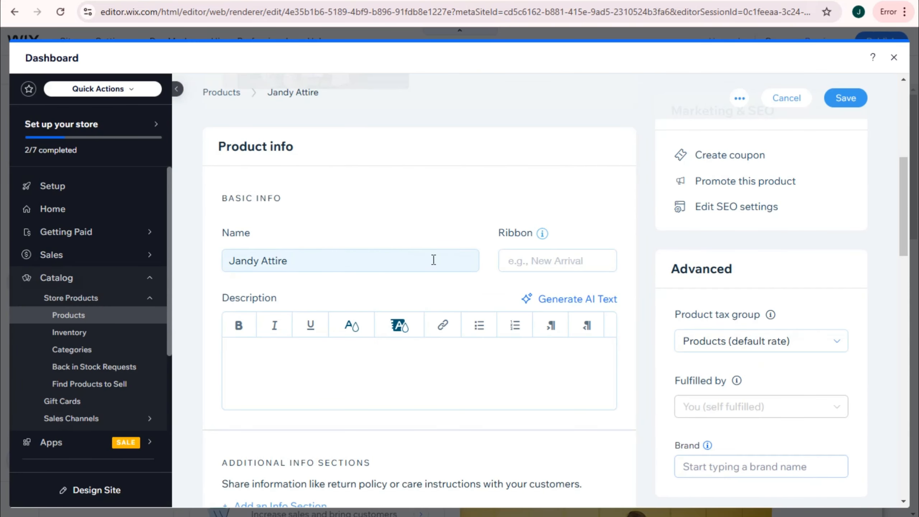
click(273, 354)
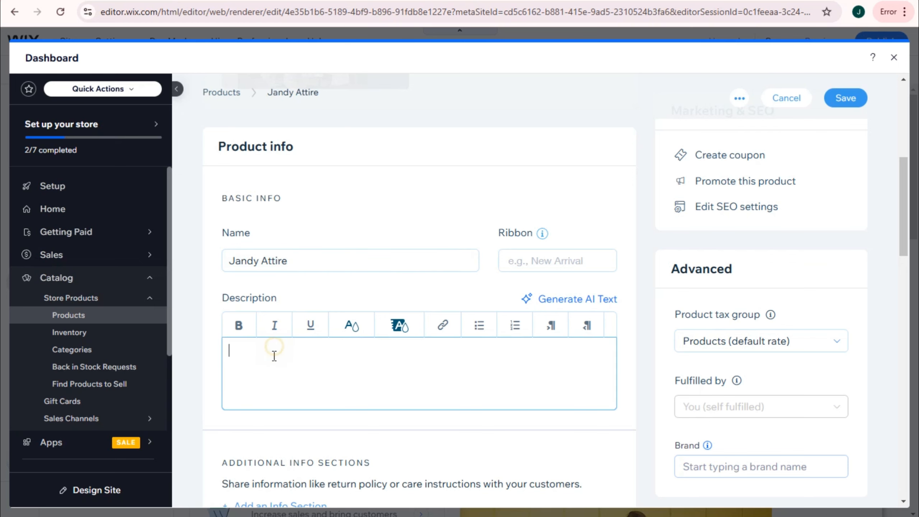
text(Our Classic Cotton Crewneck T-Shirt is designed for effortless style and all-day comfort. With its soft, breathable 100% cotton fabric, this versatile tee is a wardrobe essential. Ideal for casual outings or lounging at home, this t-shirt combines timeless design with modern comfort.)
scroll(464, 374, down, 2)
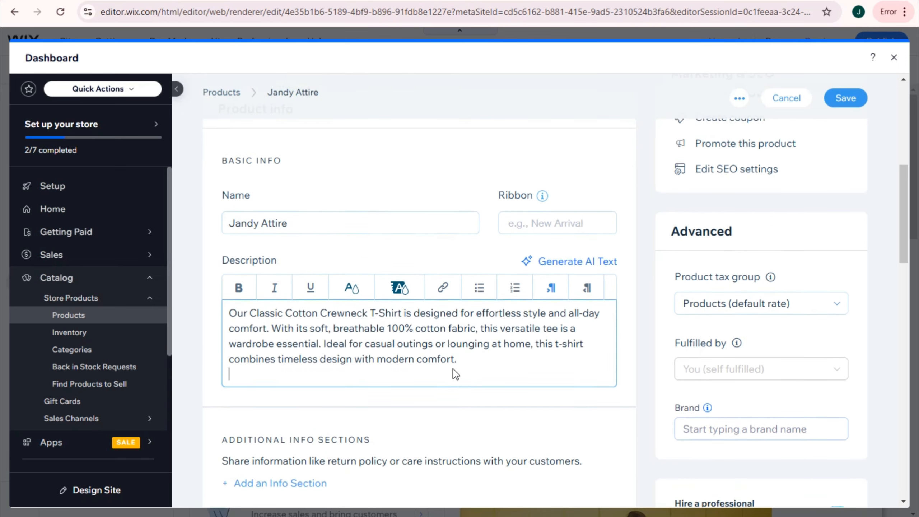
- Go through the product's pricing, inventory and subscription settings, then save the Jandy Attire product and dismiss the promotion suggestions
scroll(464, 374, down, 12)
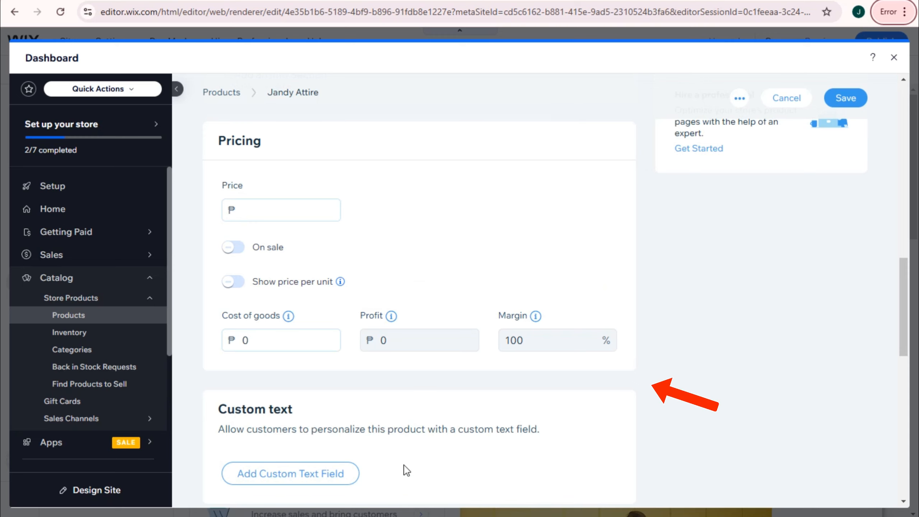
scroll(407, 471, down, 14)
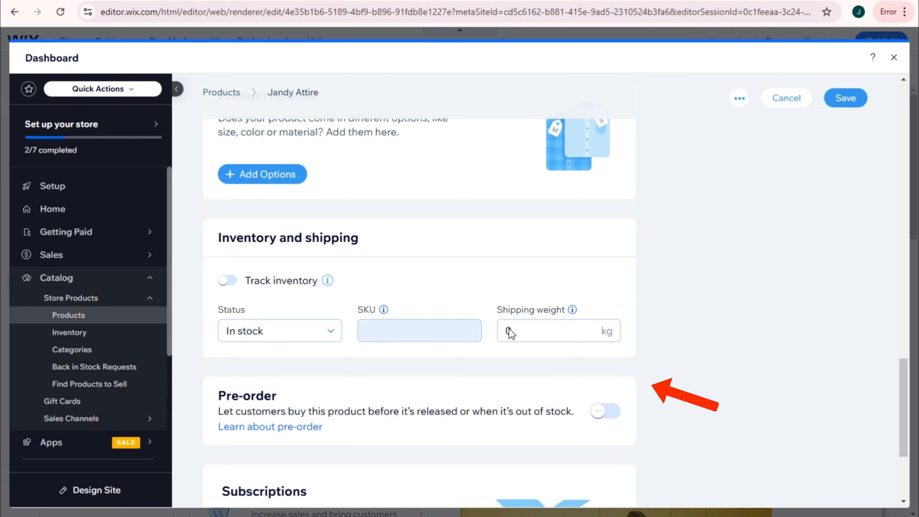
scroll(368, 454, down, 4)
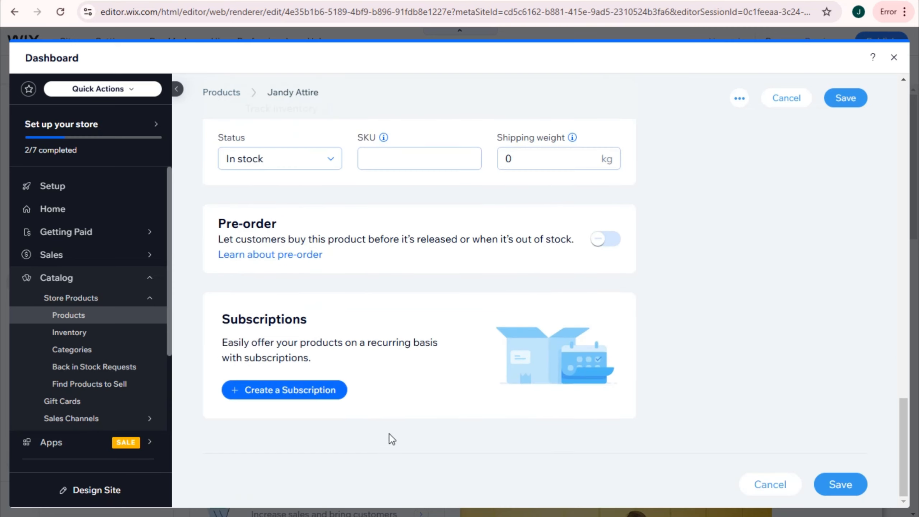
click(845, 100)
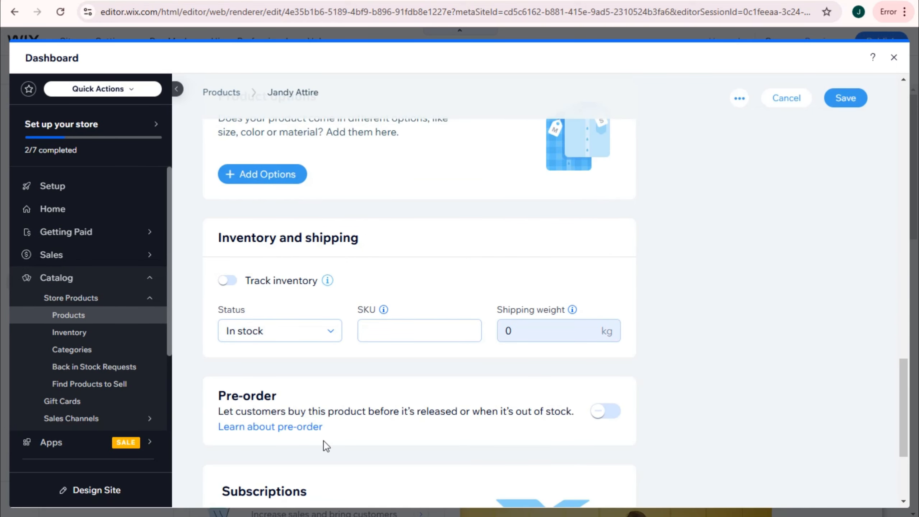
scroll(369, 459, down, 3)
scroll(369, 458, down, 2)
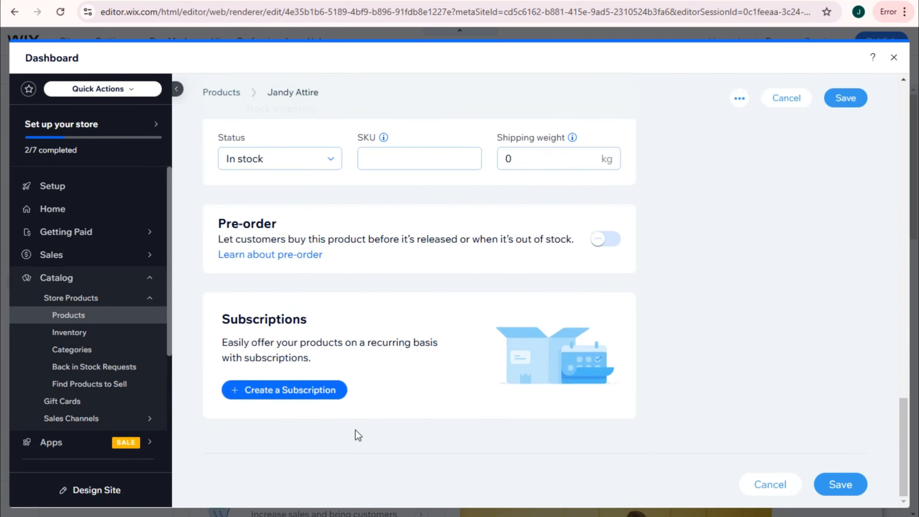
scroll(355, 430, up, 5)
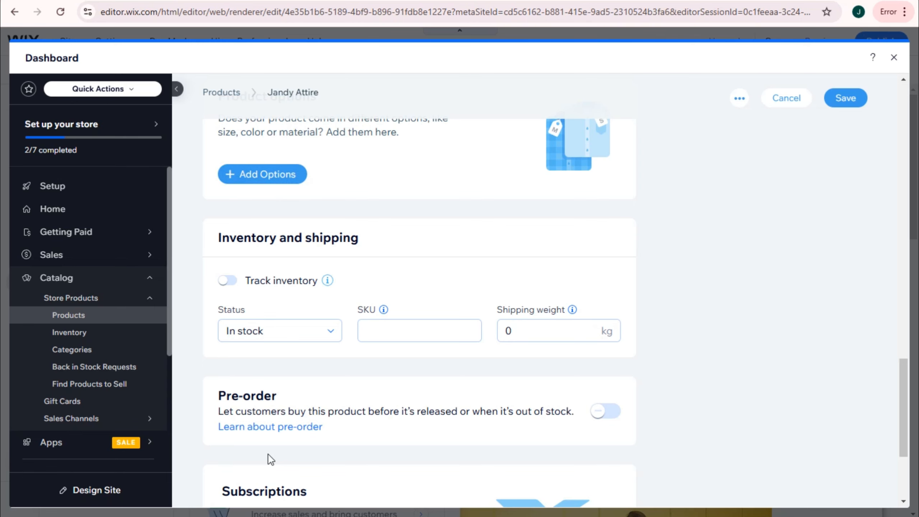
scroll(368, 458, down, 5)
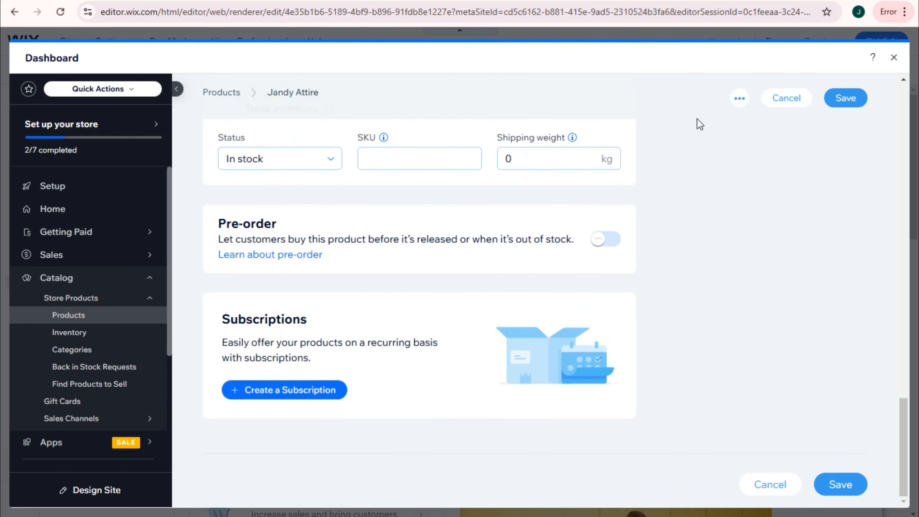
click(845, 98)
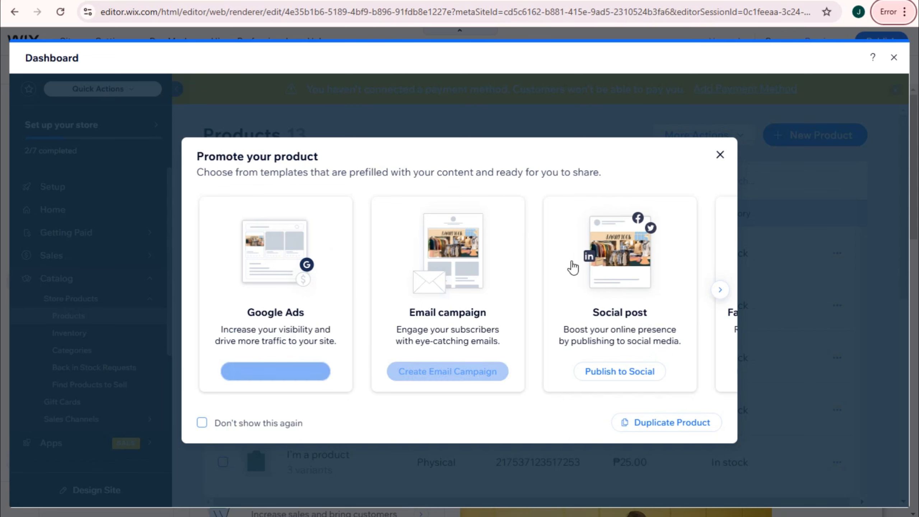
click(720, 155)
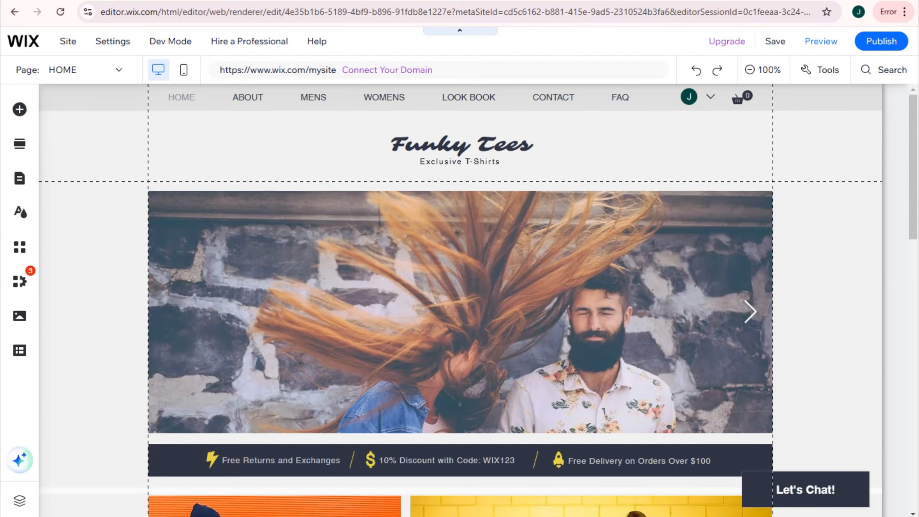
- Return to the site editor and examine how the Jandy Attire product appears in the home page's Hot This Week section
click(280, 87)
scroll(747, 206, down, 10)
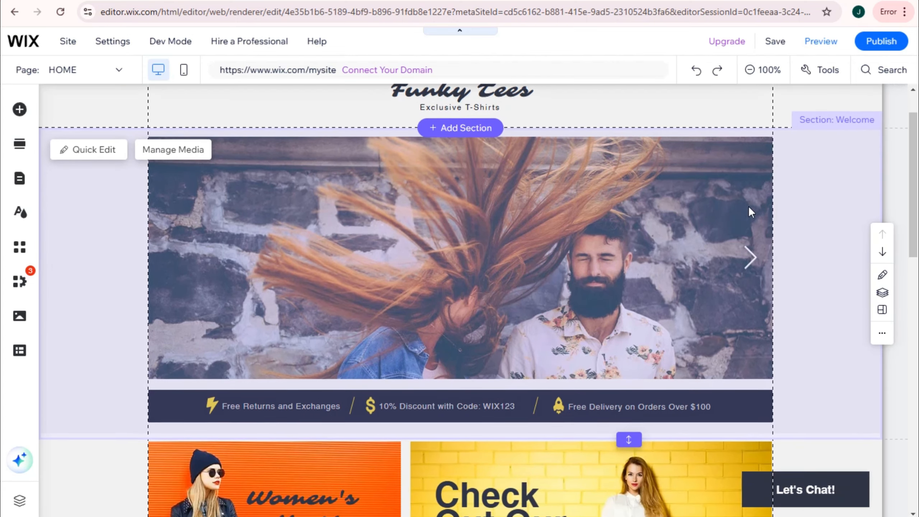
scroll(749, 208, down, 7)
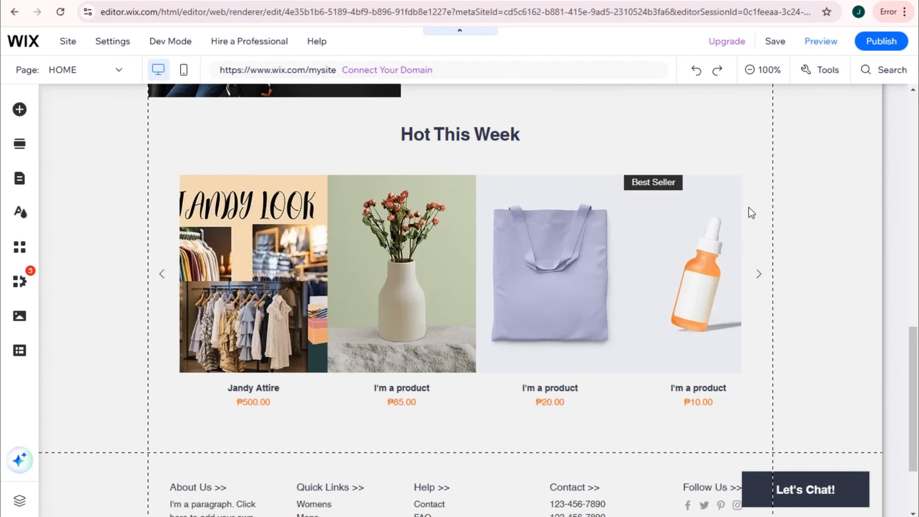
scroll(752, 213, down, 3)
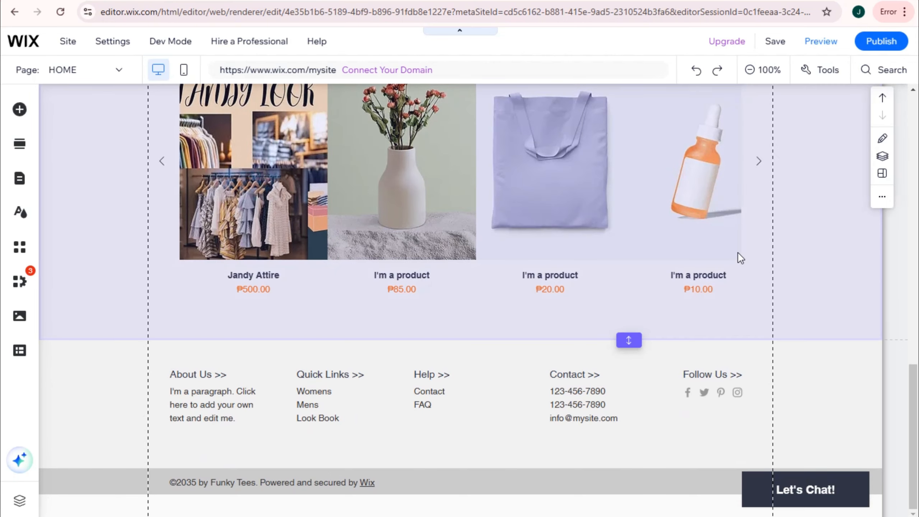
scroll(735, 264, up, 3)
scroll(736, 263, down, 1)
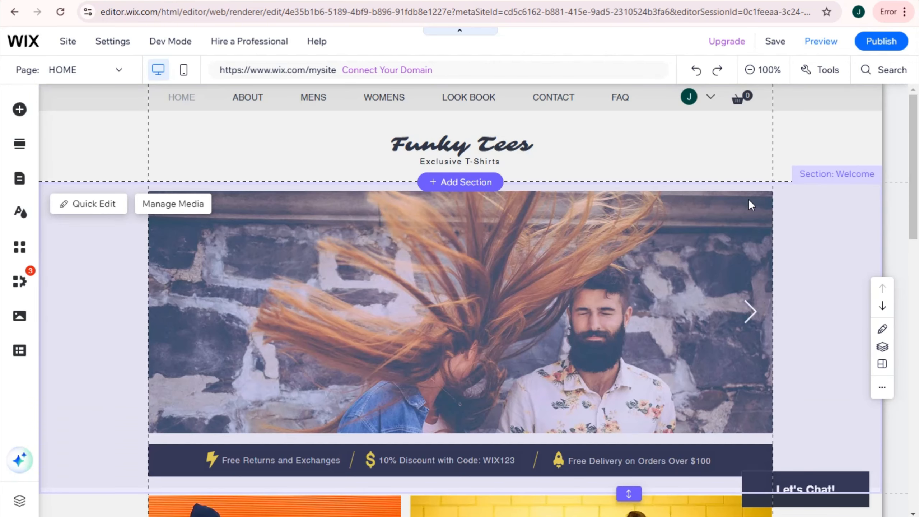
scroll(748, 206, down, 2)
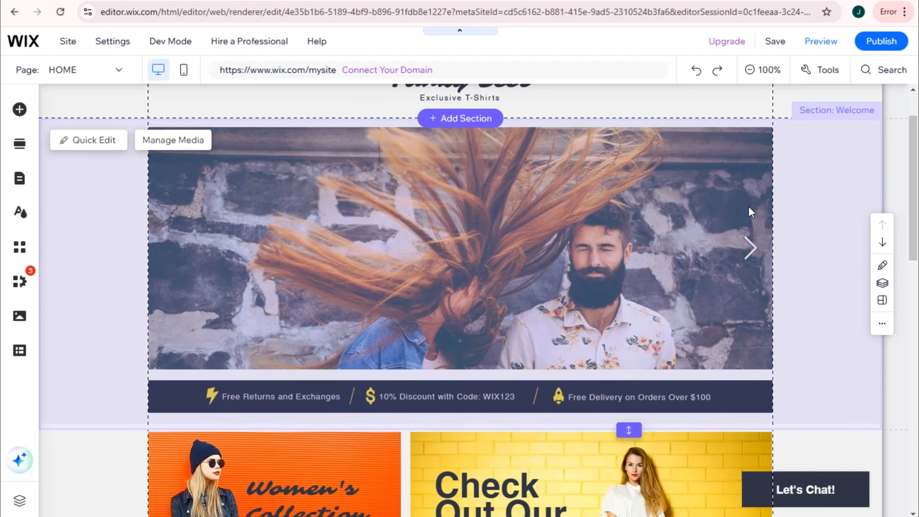
scroll(747, 207, down, 10)
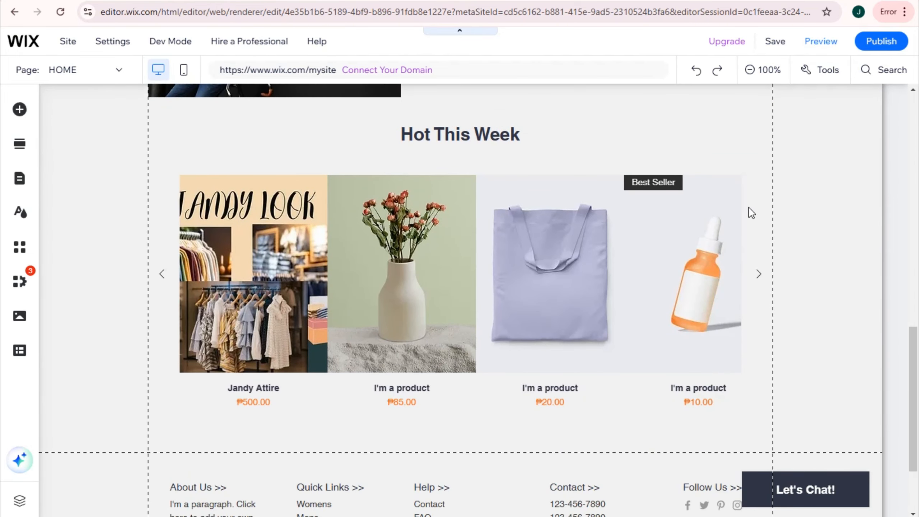
scroll(751, 213, down, 3)
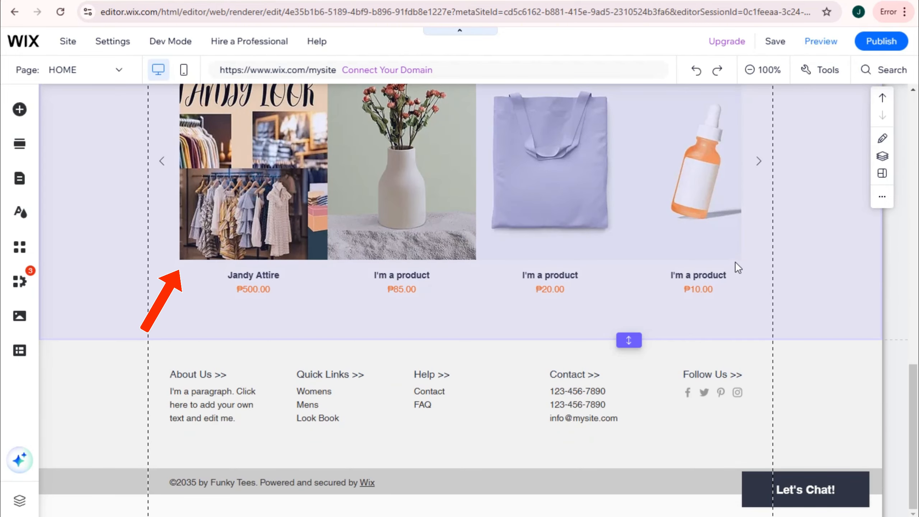
scroll(736, 263, up, 2)
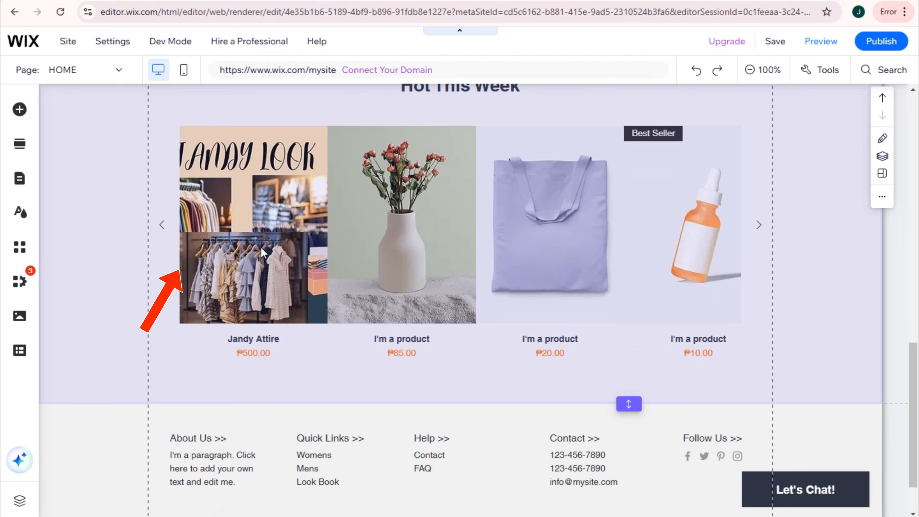
- Try to open the settings of the product gallery under Hot This Week, and close the settings window
click(266, 266)
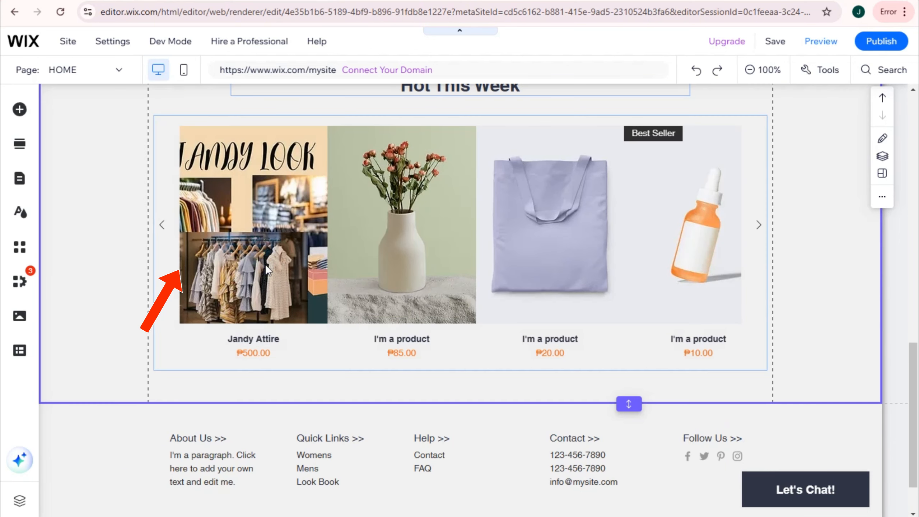
double_click(266, 267)
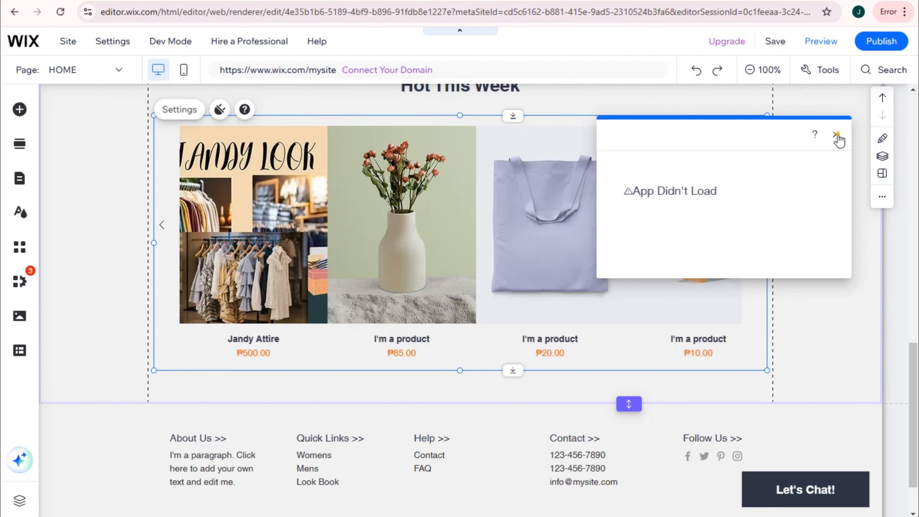
click(835, 134)
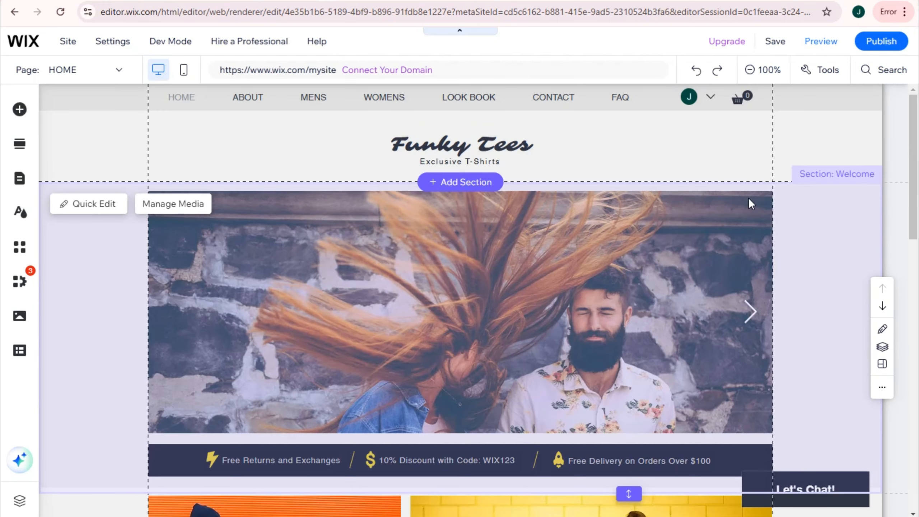
- Check the home page down to its footer again and reopen the settings of the Hot This Week product gallery
scroll(748, 206, down, 10)
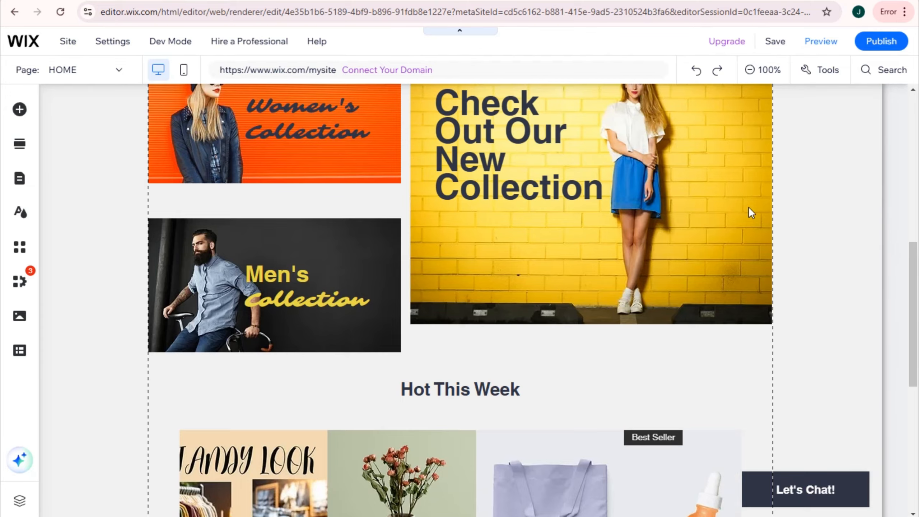
scroll(748, 207, down, 5)
scroll(749, 212, down, 3)
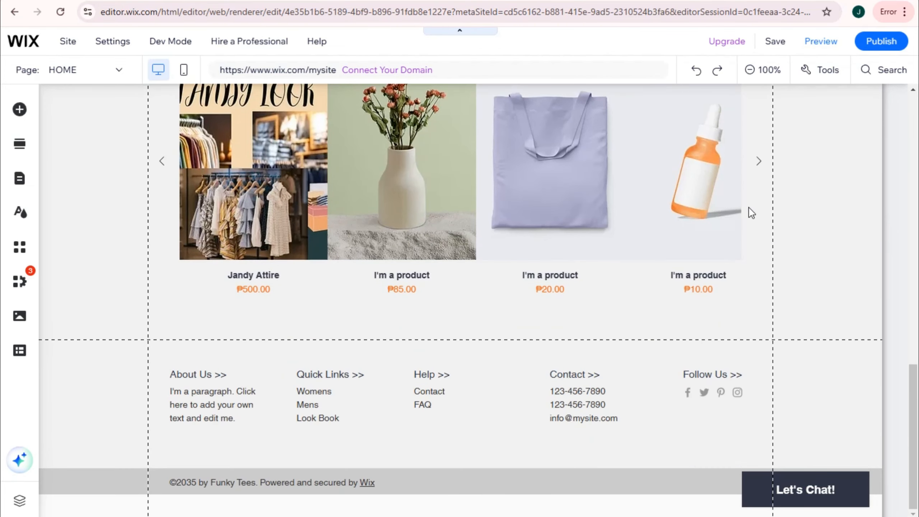
scroll(735, 264, up, 3)
scroll(195, 228, down, 1)
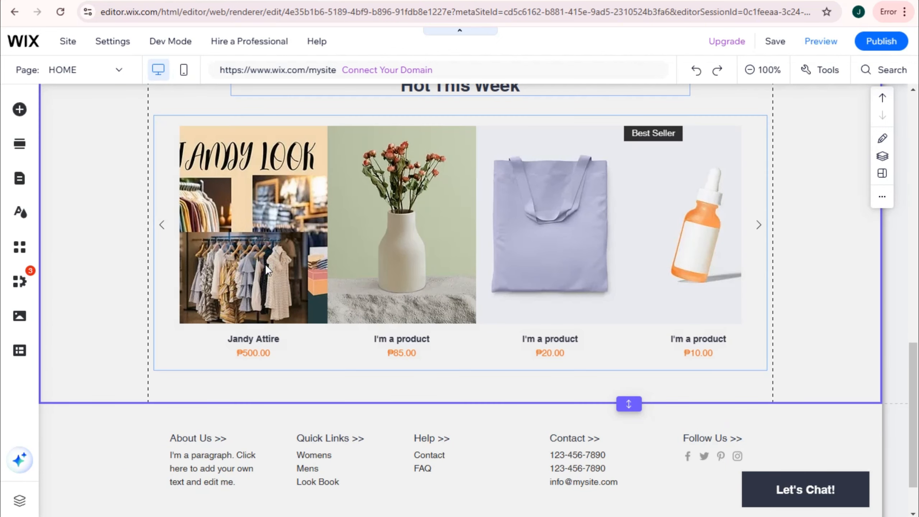
double_click(267, 267)
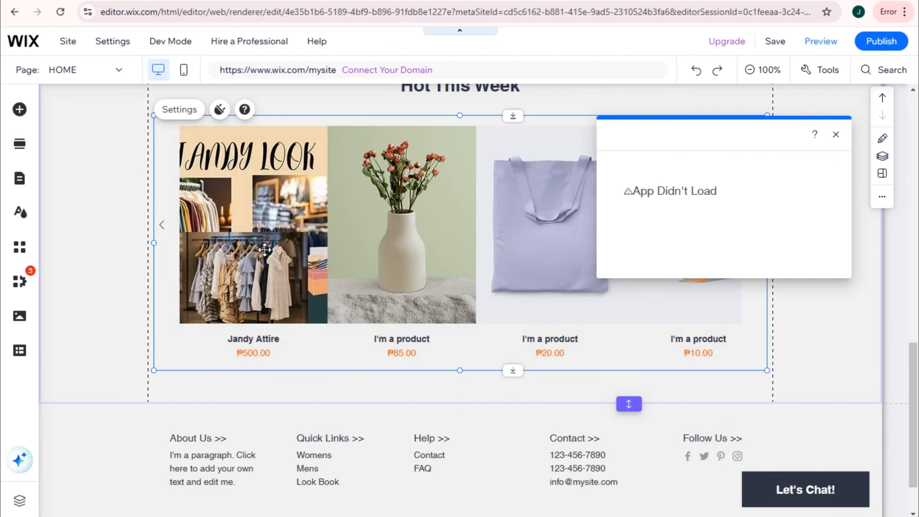